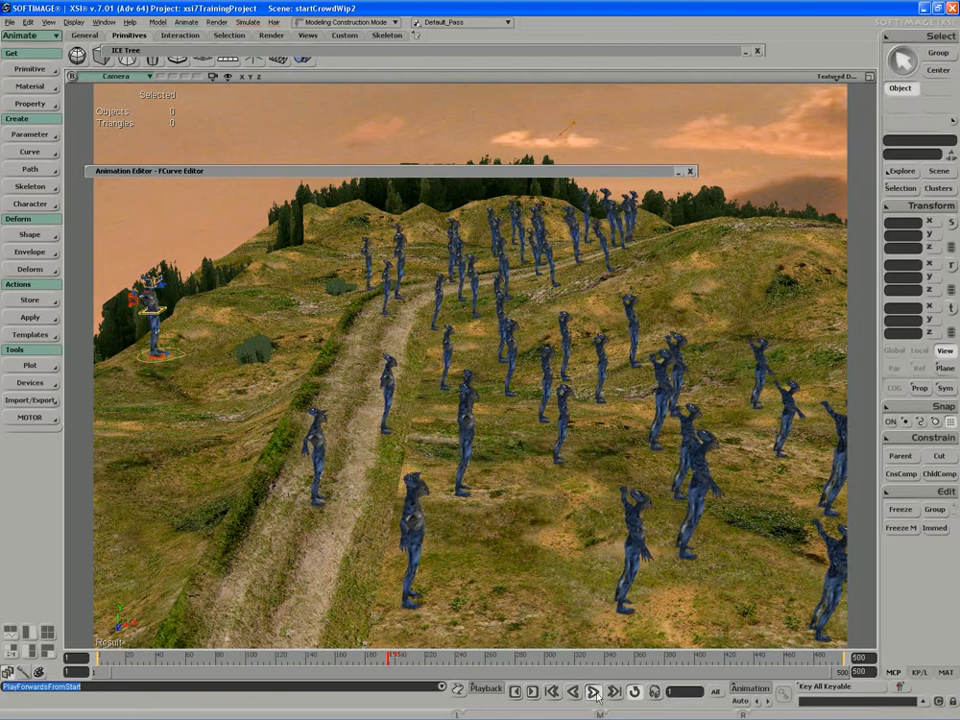
# Save the current crowd scene and start a new empty scene.
pyautogui.click(593, 692)
pyautogui.click(9, 22)
pyautogui.click(22, 65)
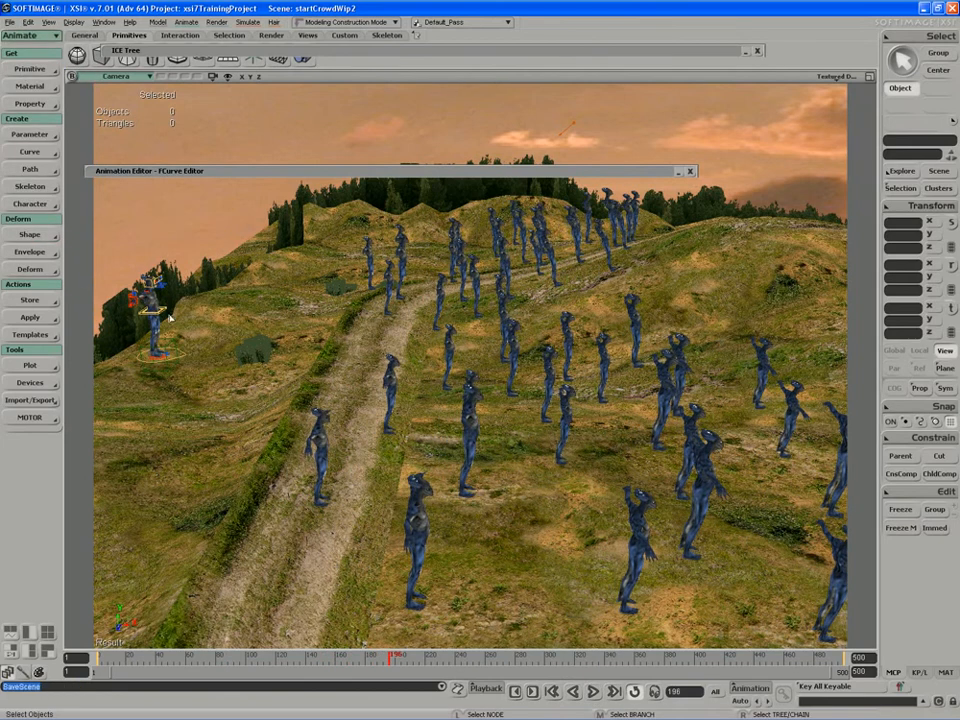
pyautogui.hotkey('ctrl', 'n')
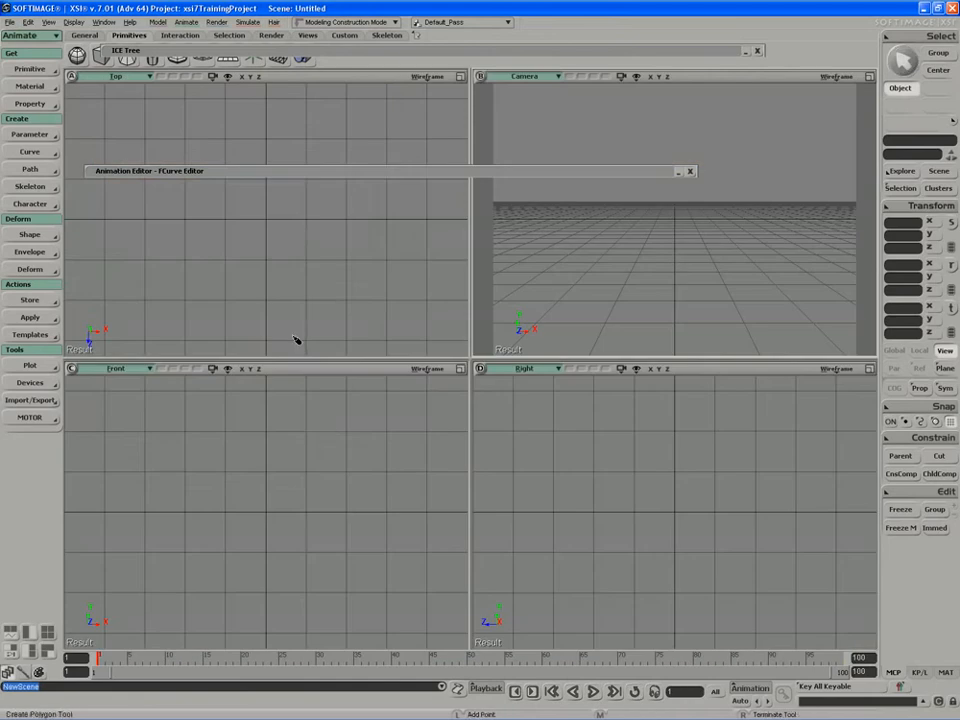
# Import mulcorAdvancedRigModel.emdl from the training project's Models folder into the scene.
pyautogui.press('5')
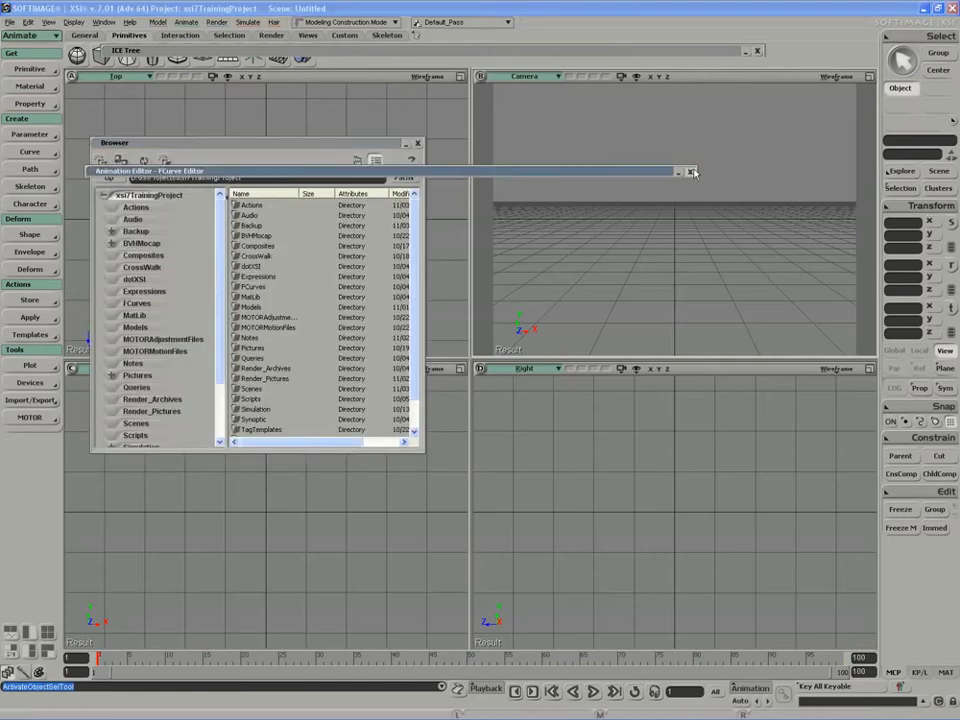
pyautogui.moveTo(303, 144); pyautogui.dragTo(288, 128)
pyautogui.click(120, 312)
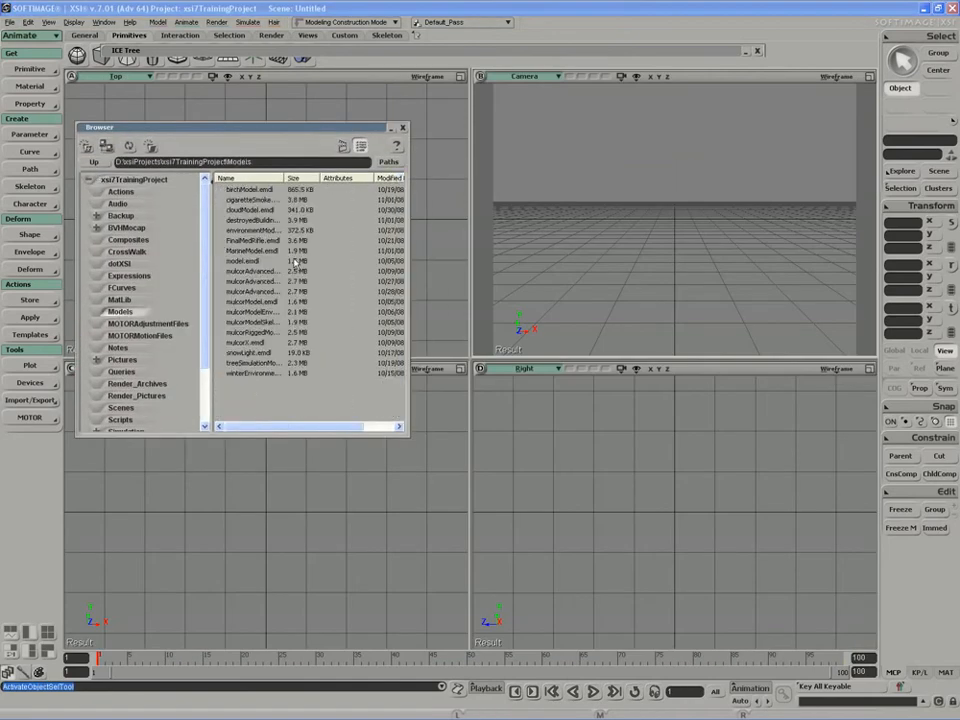
pyautogui.moveTo(289, 180); pyautogui.dragTo(331, 178)
pyautogui.click(269, 272)
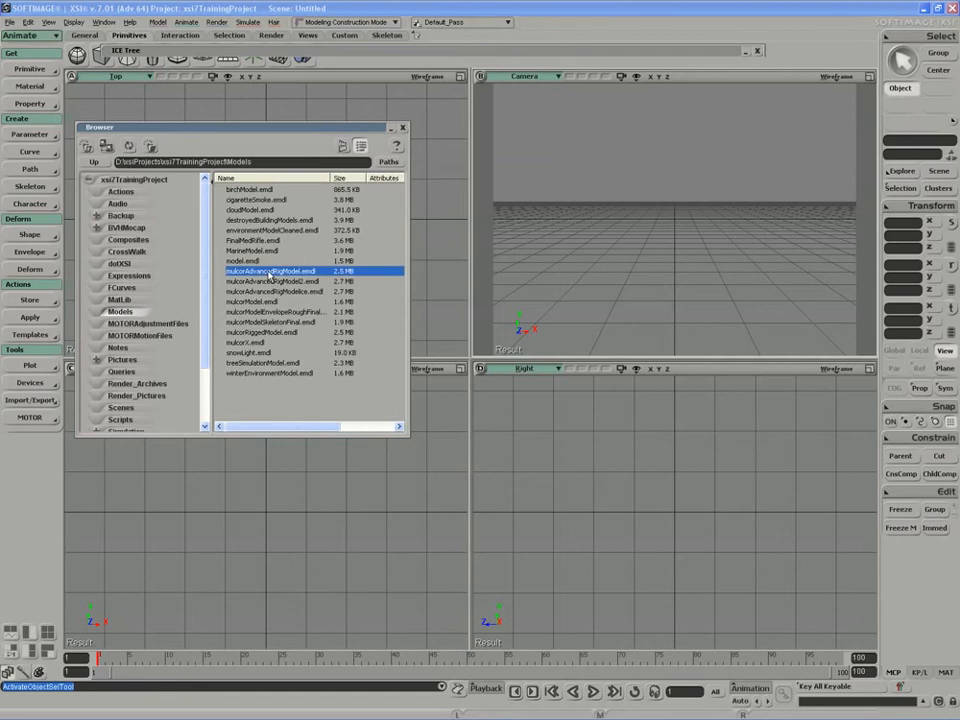
pyautogui.moveTo(543, 262); pyautogui.dragTo(545, 265)
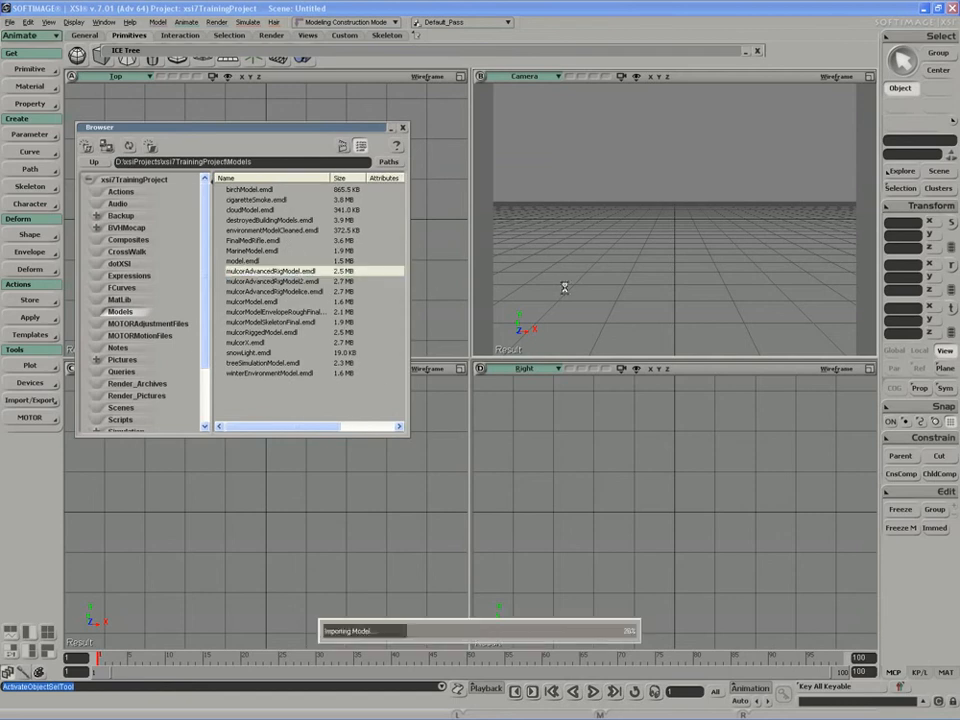
pyautogui.click(403, 129)
# Frame the whole character in the camera view and select the circular move-all control around its feet.
pyautogui.press('s')
pyautogui.moveTo(335, 167); pyautogui.dragTo(338, 197)
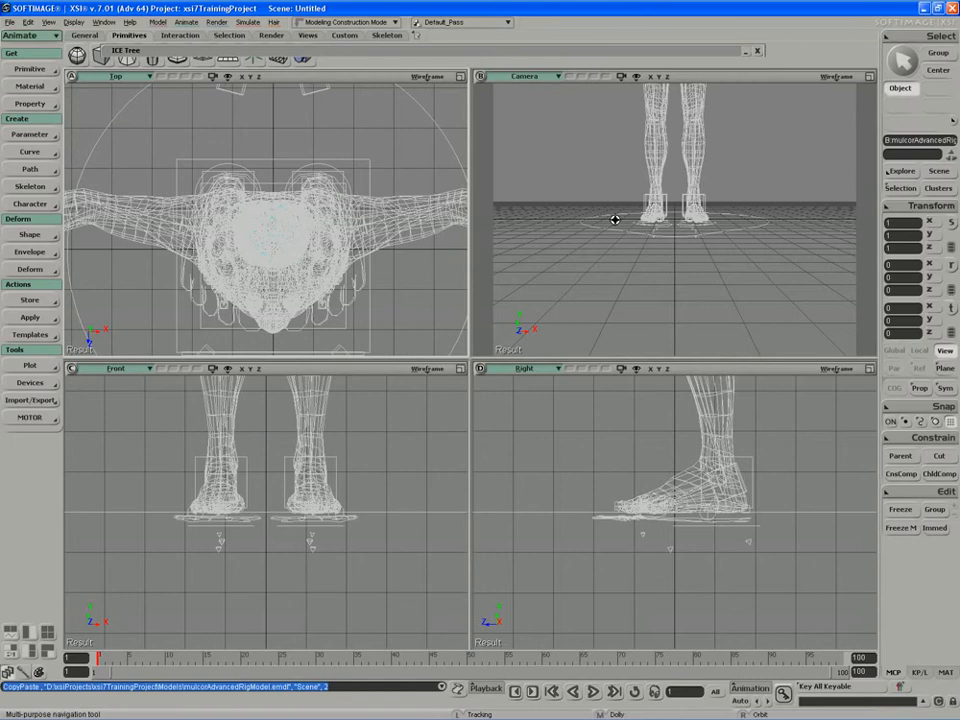
pyautogui.moveTo(636, 206); pyautogui.dragTo(655, 273)
pyautogui.moveTo(655, 273); pyautogui.dragTo(671, 281, button='middle')
pyautogui.press('space')
pyautogui.click(574, 264)
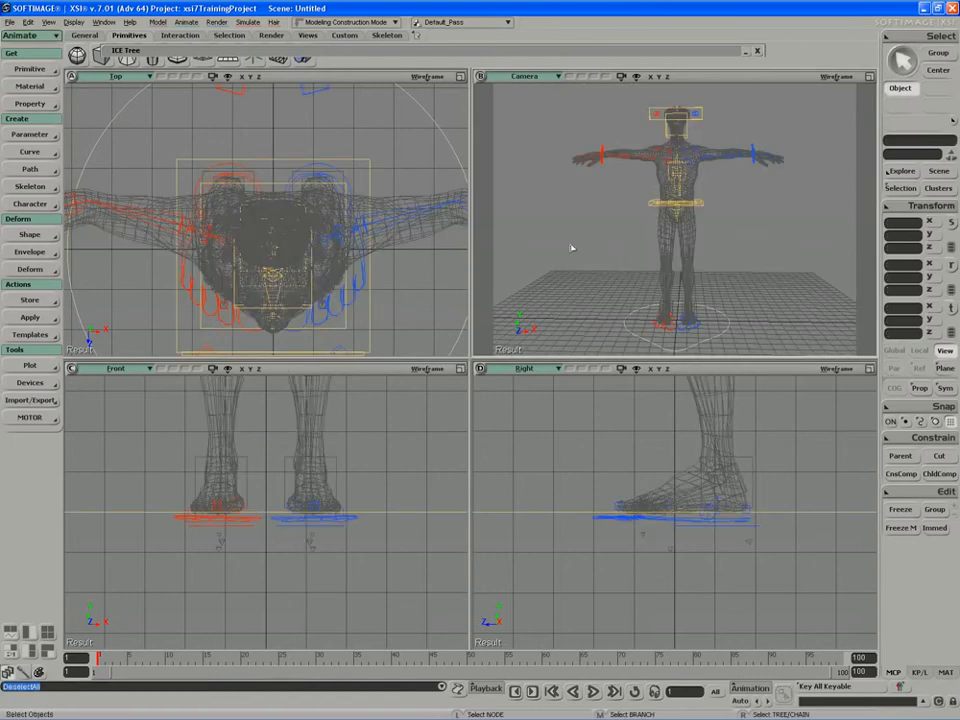
pyautogui.click(647, 339)
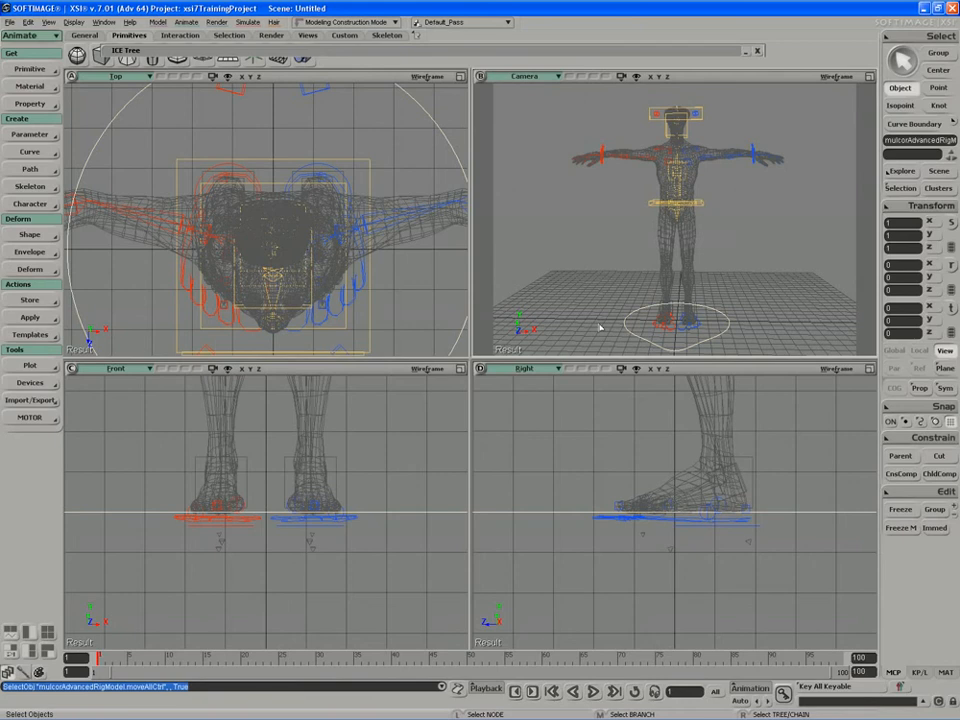
# Tag the character rig for MOTOR by loading the MulcorFootRollTemplate.tagt template.
pyautogui.click(40, 418)
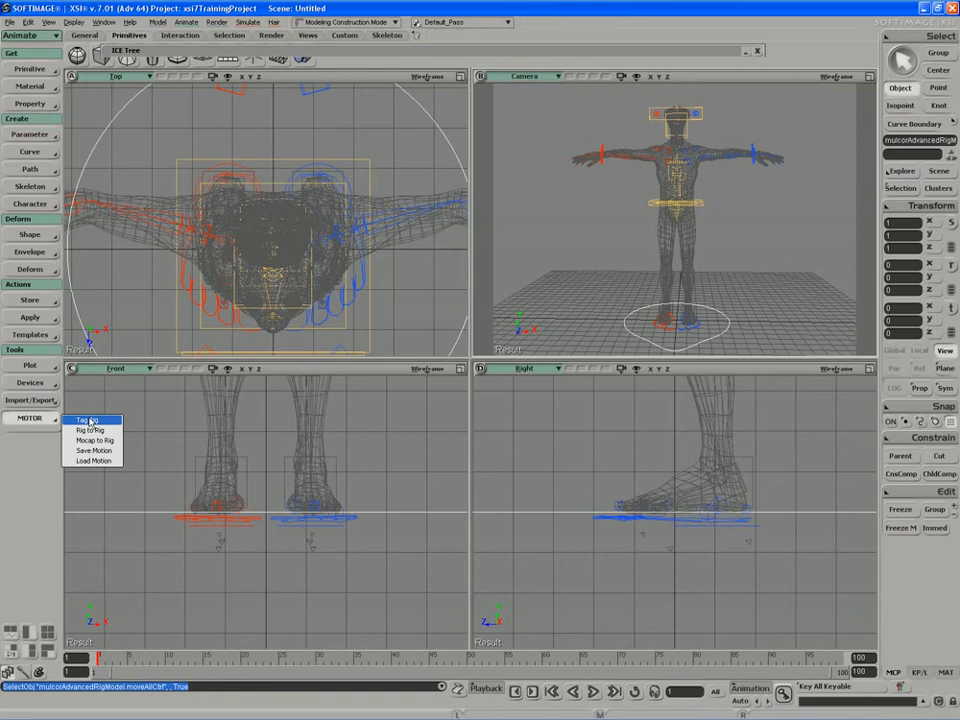
pyautogui.click(88, 421)
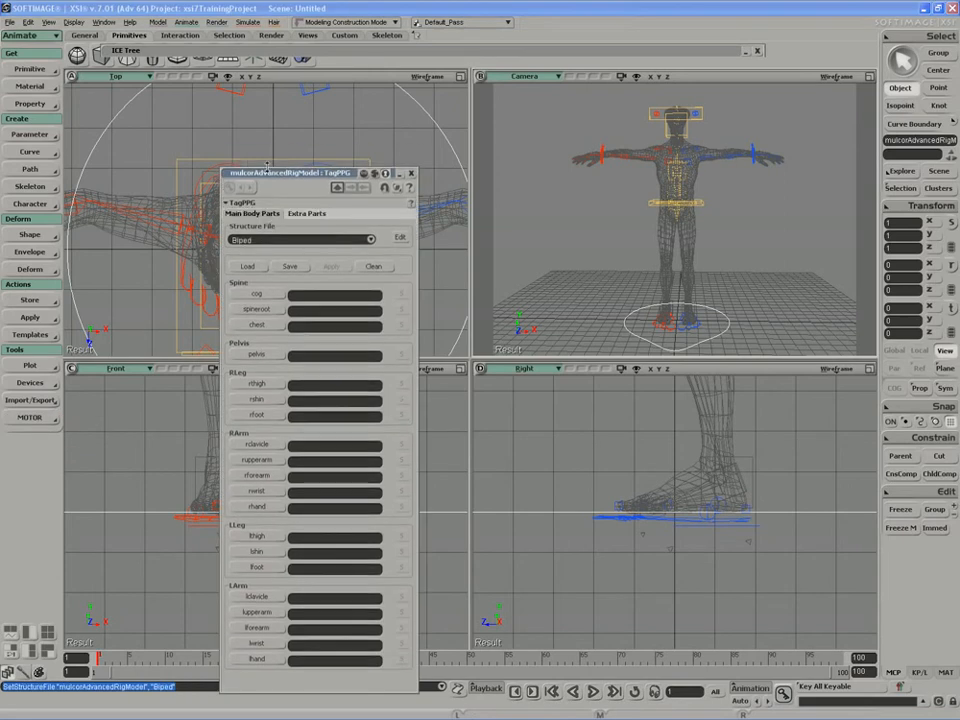
pyautogui.moveTo(268, 172); pyautogui.dragTo(204, 112)
pyautogui.click(183, 207)
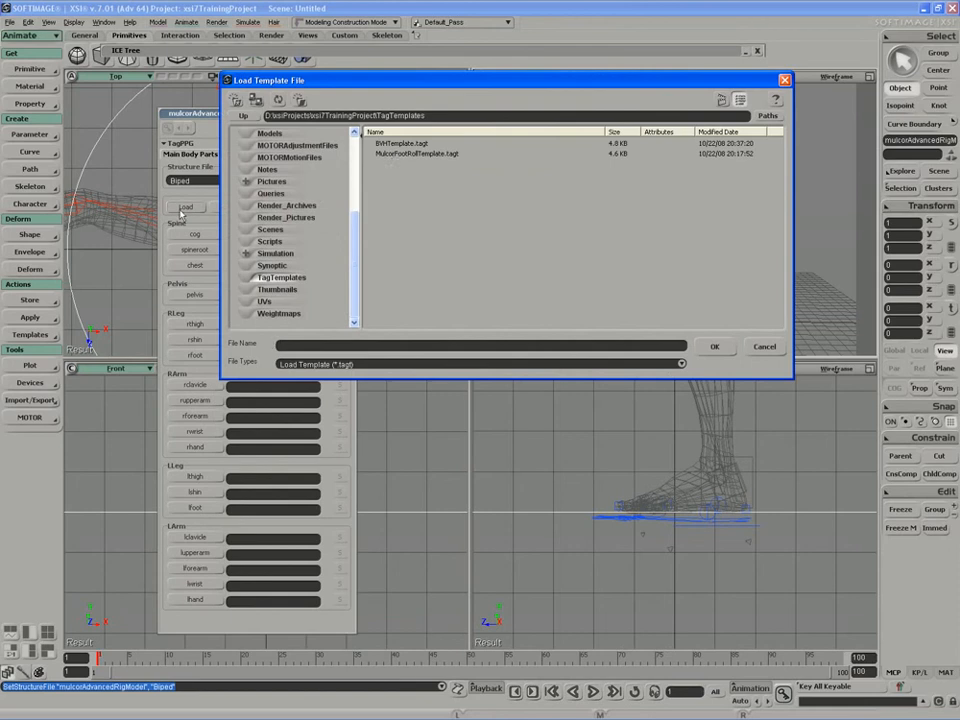
pyautogui.click(393, 154)
pyautogui.click(714, 346)
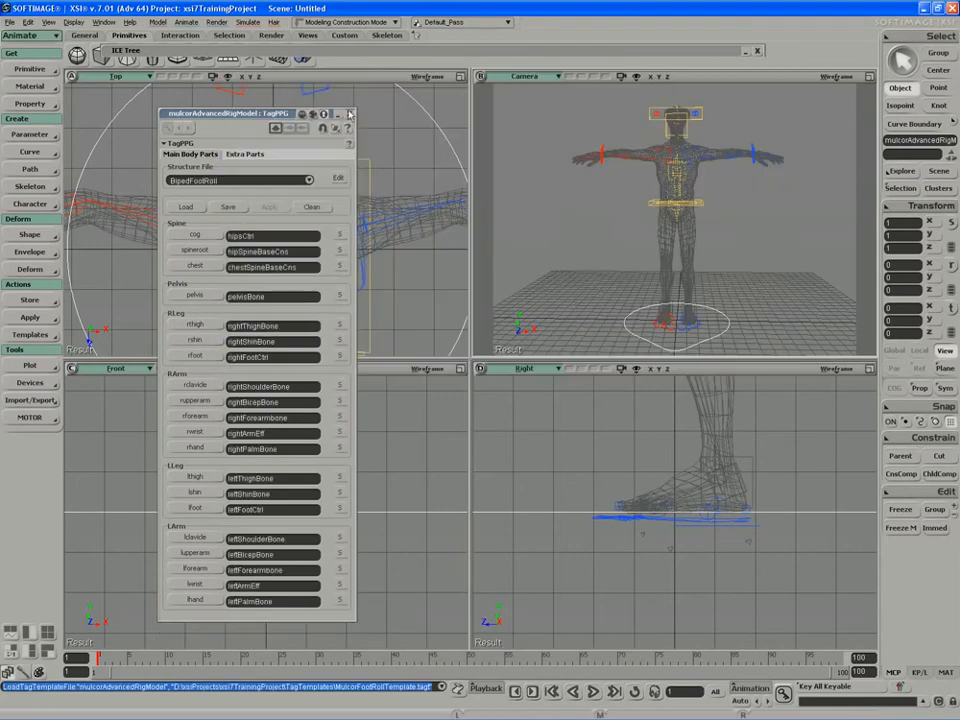
pyautogui.click(349, 114)
# Load medieval_charge_with_spear.motor from the XSI_SAMPLES Actions folder and apply it to the rig via the hips control.
pyautogui.click(262, 159)
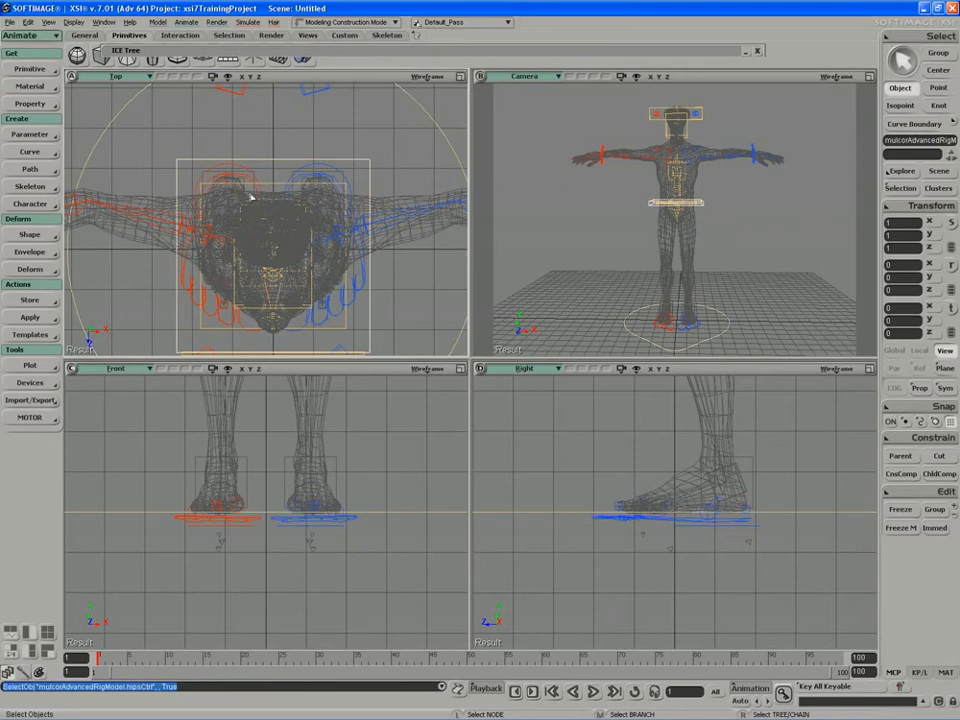
pyautogui.click(30, 418)
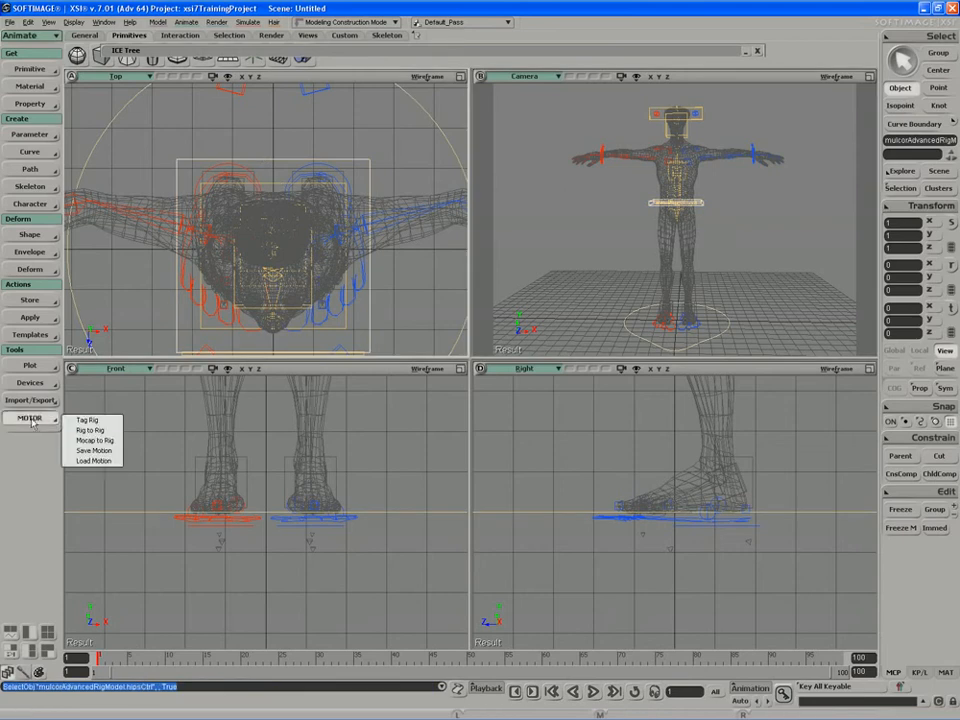
pyautogui.click(96, 461)
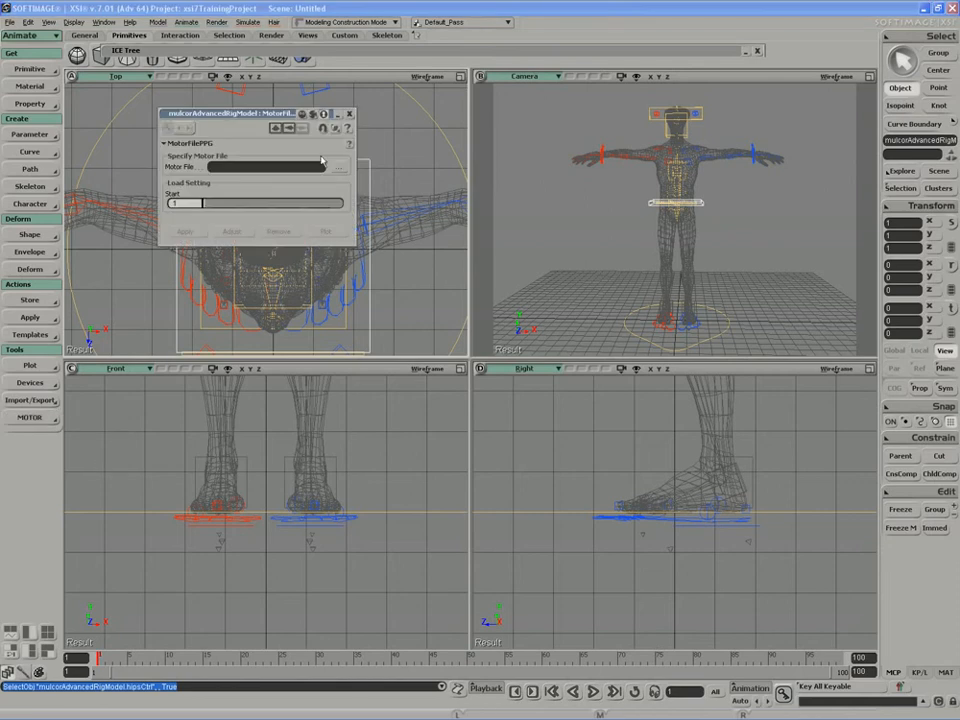
pyautogui.click(337, 170)
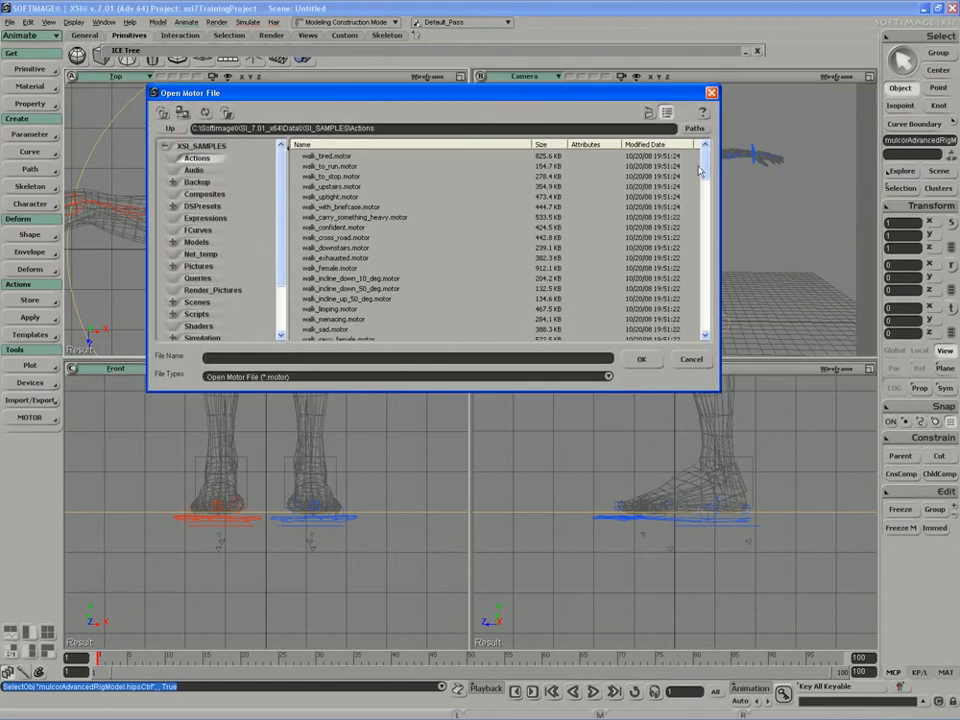
pyautogui.moveTo(705, 166); pyautogui.dragTo(709, 317)
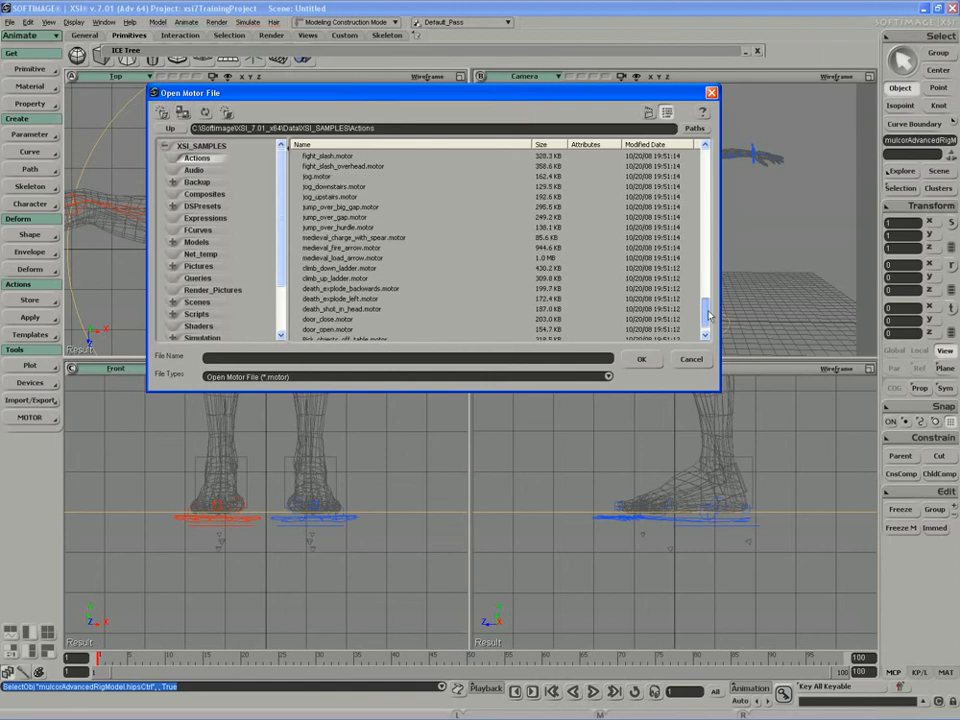
pyautogui.click(365, 238)
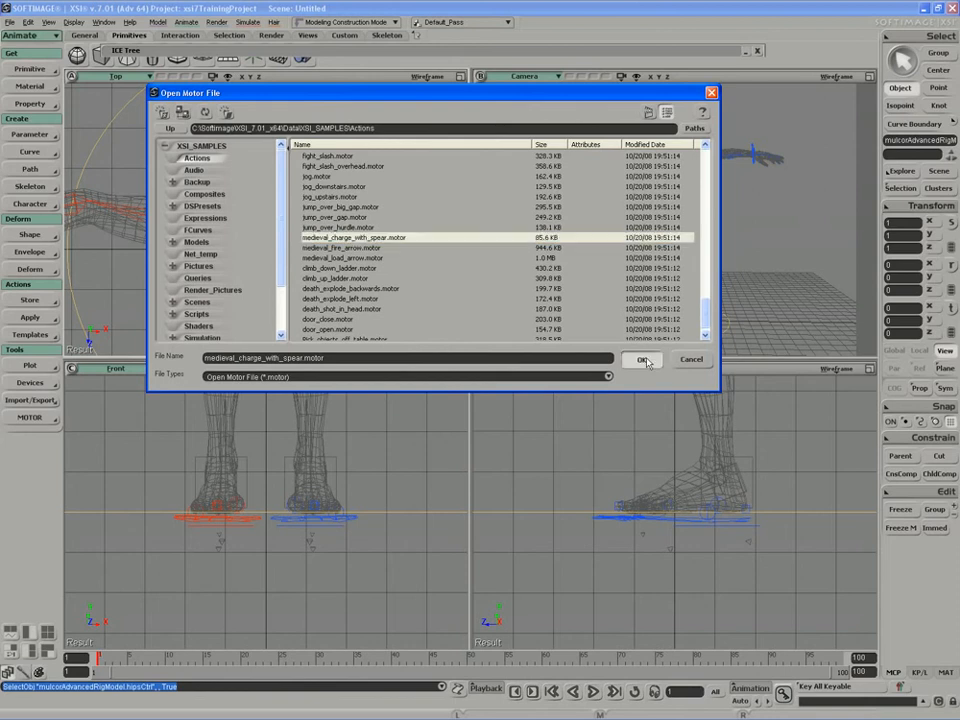
pyautogui.click(645, 361)
pyautogui.click(179, 231)
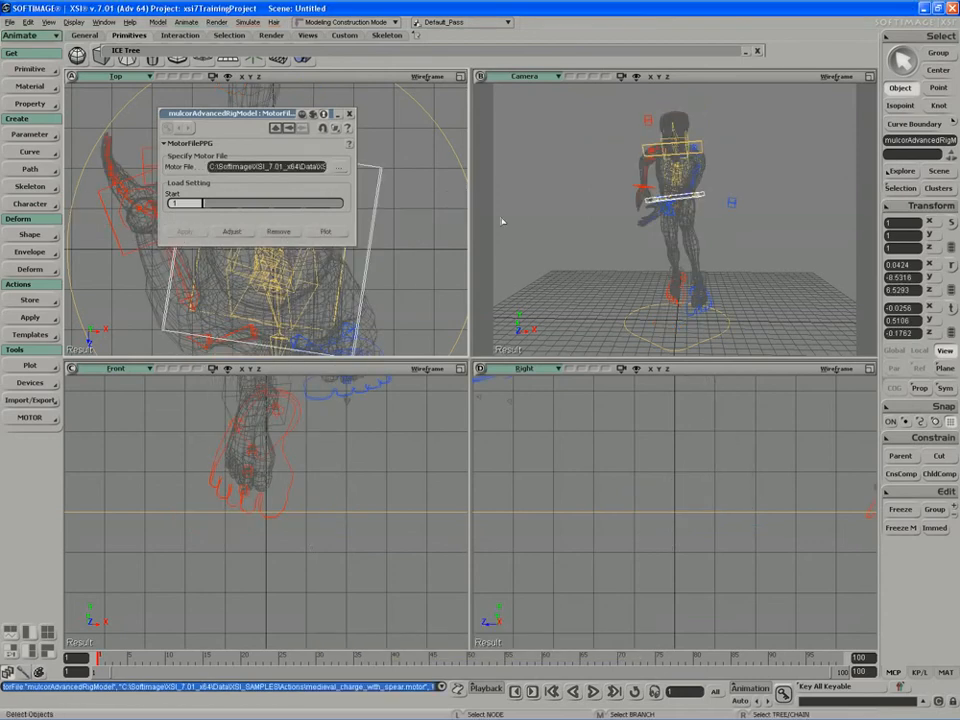
# Maximize the camera view on the character's side profile and switch its display to shaded.
pyautogui.moveTo(582, 197); pyautogui.dragTo(610, 190)
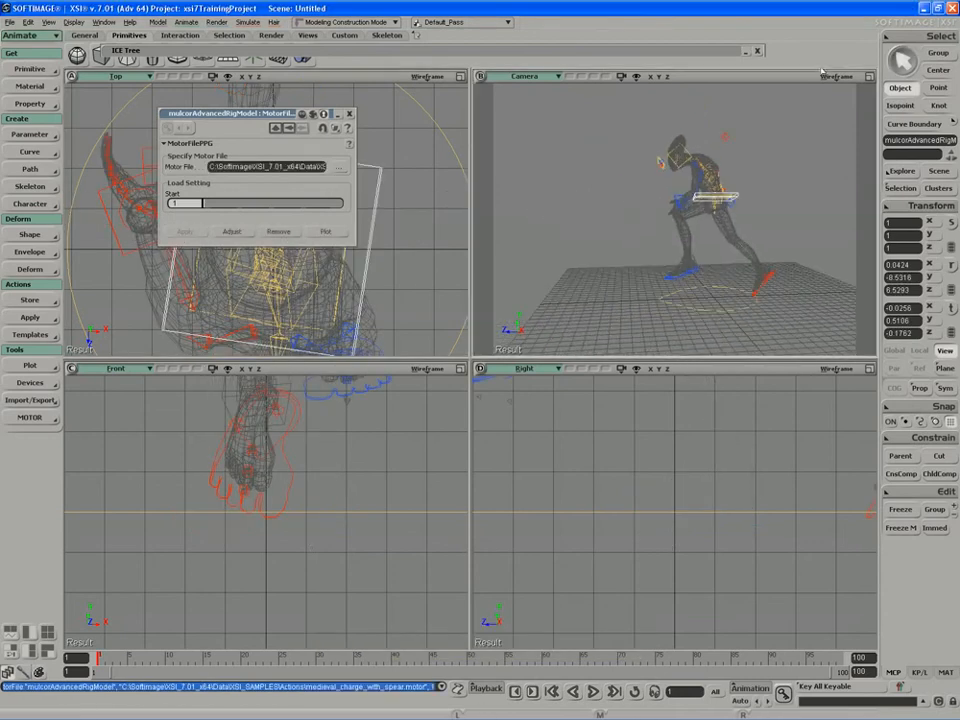
pyautogui.click(868, 77)
pyautogui.press('s')
pyautogui.moveTo(459, 317); pyautogui.dragTo(534, 287, button='middle')
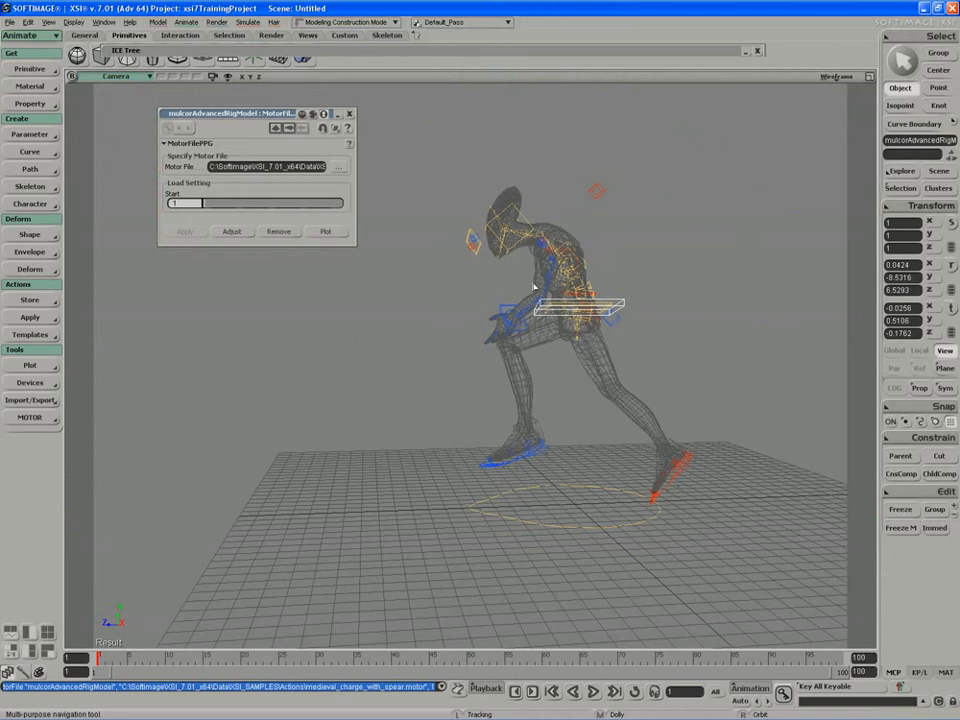
pyautogui.middleClick(827, 77)
pyautogui.press('s')
pyautogui.moveTo(523, 326); pyautogui.dragTo(553, 330)
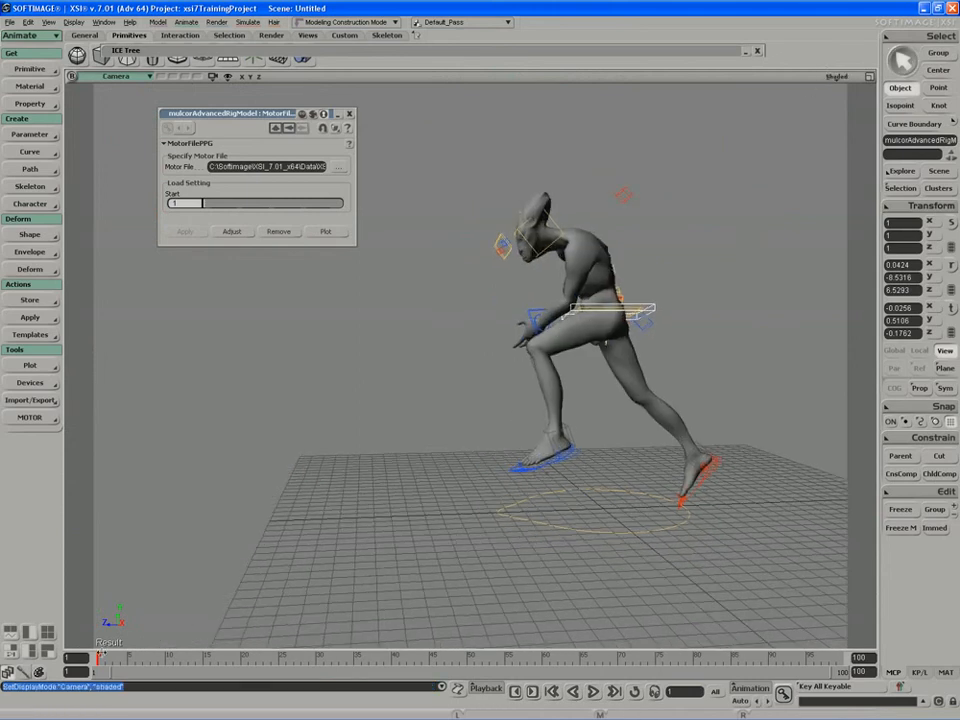
# Scrub through the spear charge motion on the timeline to examine how the character runs.
pyautogui.moveTo(102, 656); pyautogui.dragTo(167, 656)
pyautogui.scroll(-4, 195, 574)
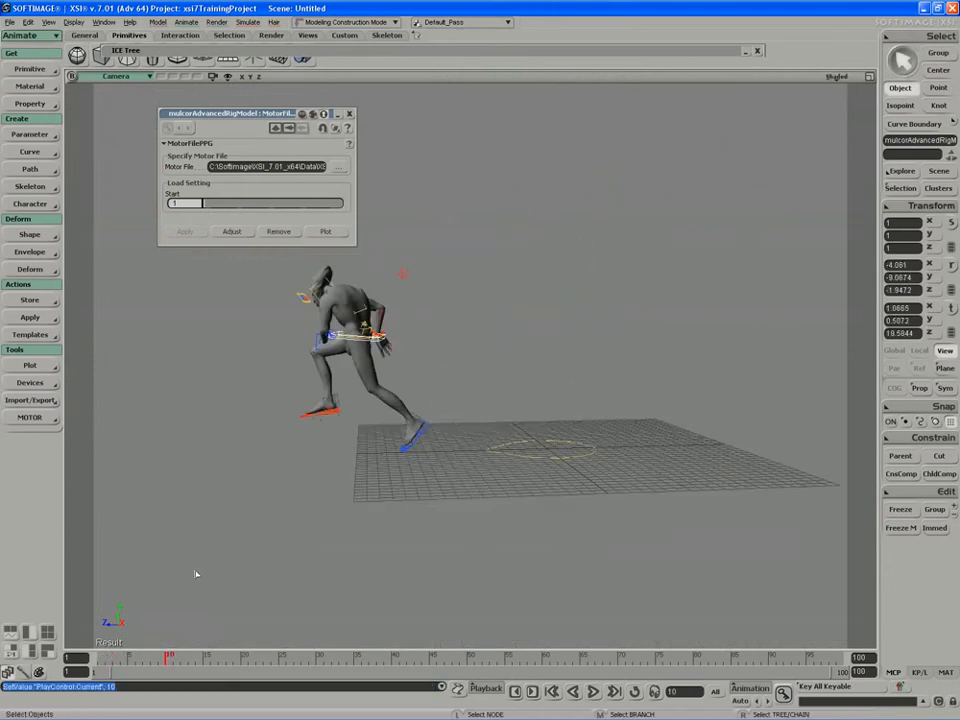
pyautogui.press('s')
pyautogui.moveTo(195, 574); pyautogui.dragTo(320, 575)
pyautogui.moveTo(192, 657); pyautogui.dragTo(364, 657)
pyautogui.press('s')
pyautogui.moveTo(160, 520); pyautogui.dragTo(272, 537)
pyautogui.scroll(-3, 275, 545)
pyautogui.moveTo(351, 658); pyautogui.dragTo(86, 633)
# Compare the run poses at frames 6 and 25 as loop start and end, then return to frame 6.
pyautogui.press('s')
pyautogui.moveTo(440, 502); pyautogui.dragTo(340, 488)
pyautogui.moveTo(345, 492); pyautogui.dragTo(551, 504, button='middle')
pyautogui.moveTo(551, 504); pyautogui.dragTo(498, 502)
pyautogui.moveTo(101, 657); pyautogui.dragTo(134, 655)
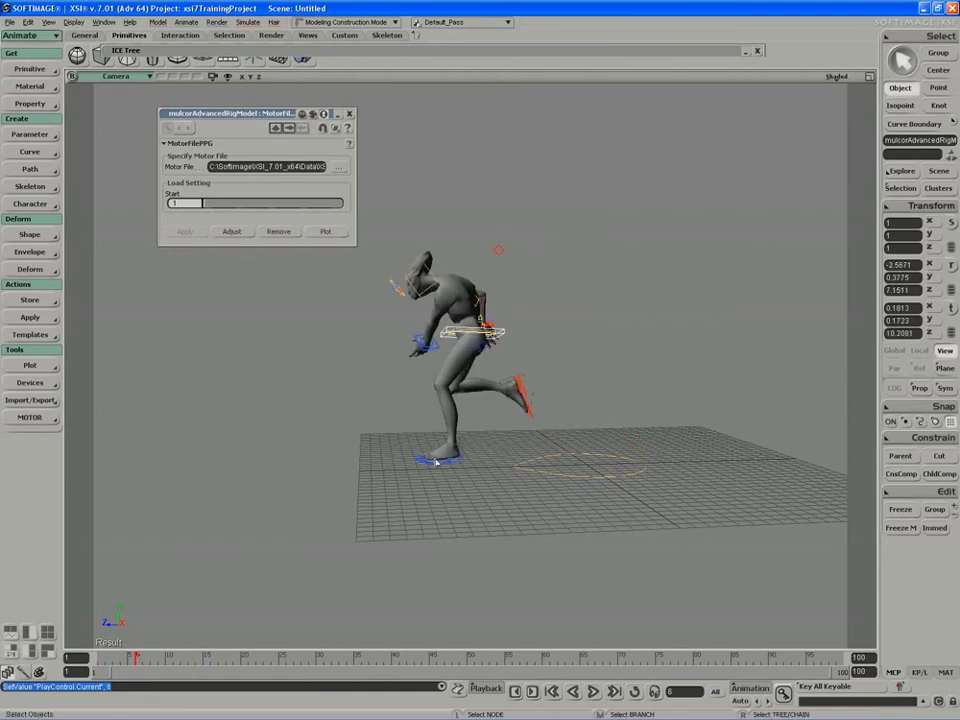
pyautogui.moveTo(436, 462); pyautogui.dragTo(401, 467)
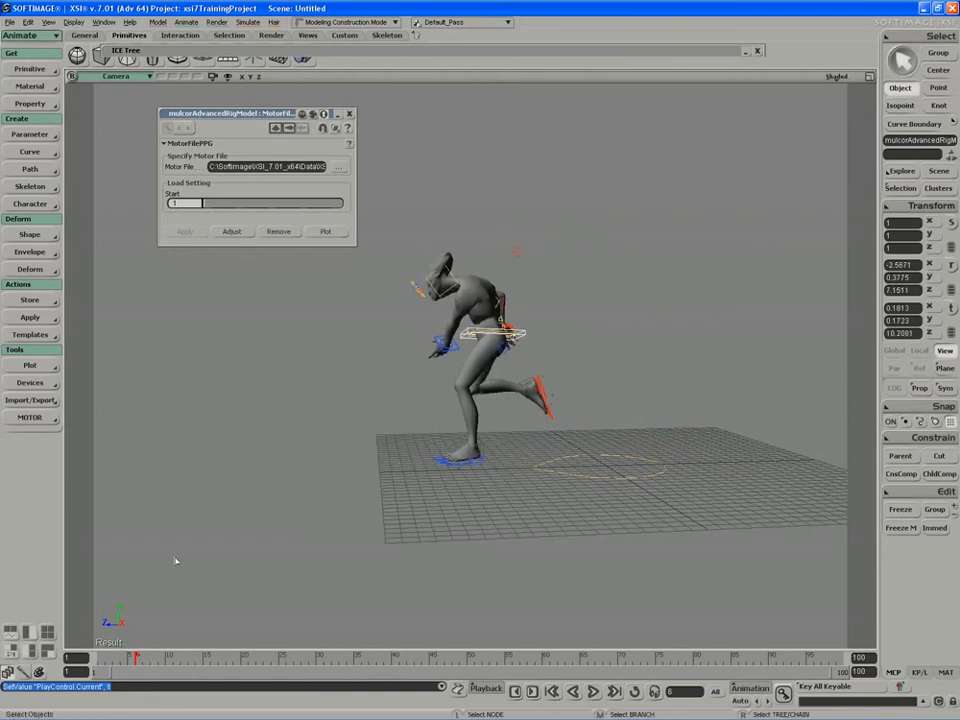
pyautogui.moveTo(176, 559); pyautogui.dragTo(253, 536)
pyautogui.moveTo(253, 536); pyautogui.dragTo(319, 546, button='middle')
pyautogui.moveTo(319, 546); pyautogui.dragTo(326, 547)
pyautogui.moveTo(148, 660); pyautogui.dragTo(281, 656)
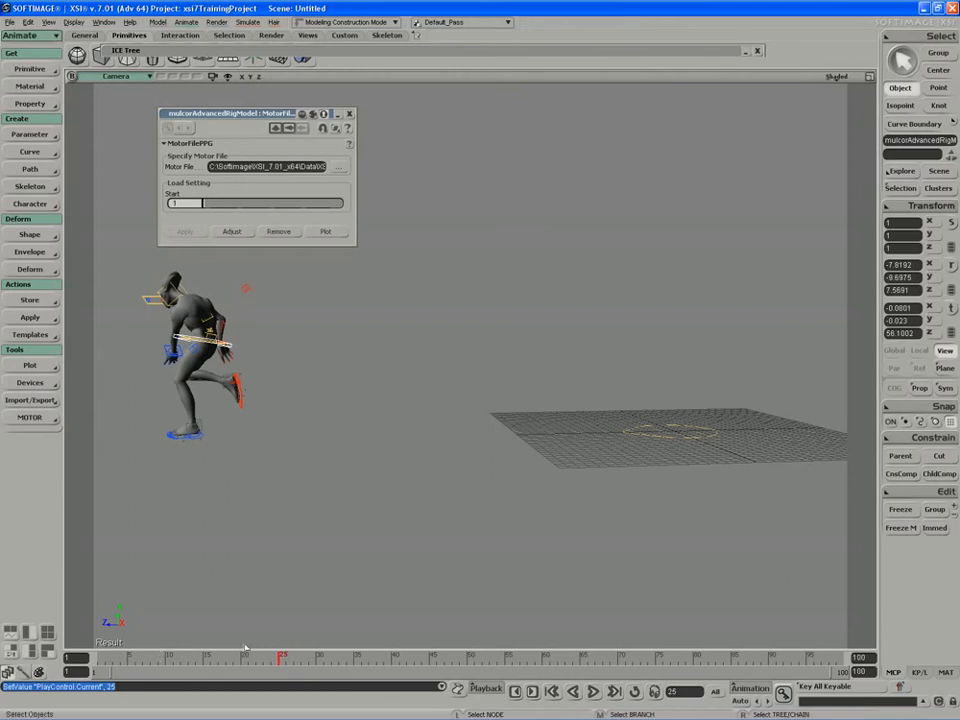
pyautogui.click(133, 657)
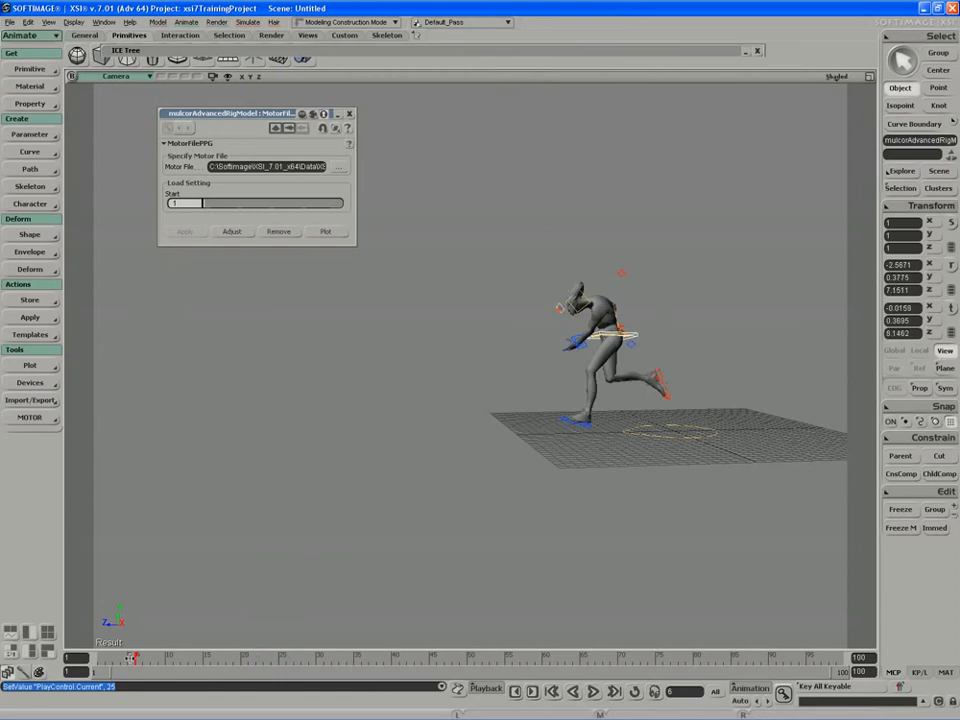
# Plot the MOTOR keyframes from frame 6 to 25 with interval 3, preserving source keys and keying peaks, valleys and inflection points.
pyautogui.click(330, 232)
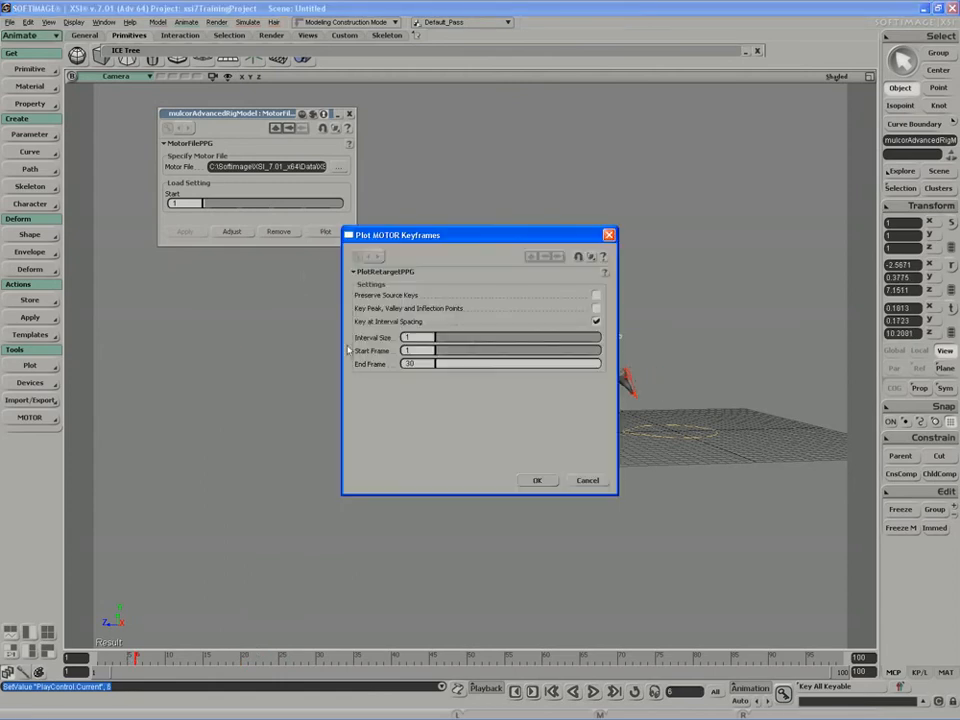
pyautogui.write('8')
pyautogui.press('Tab')
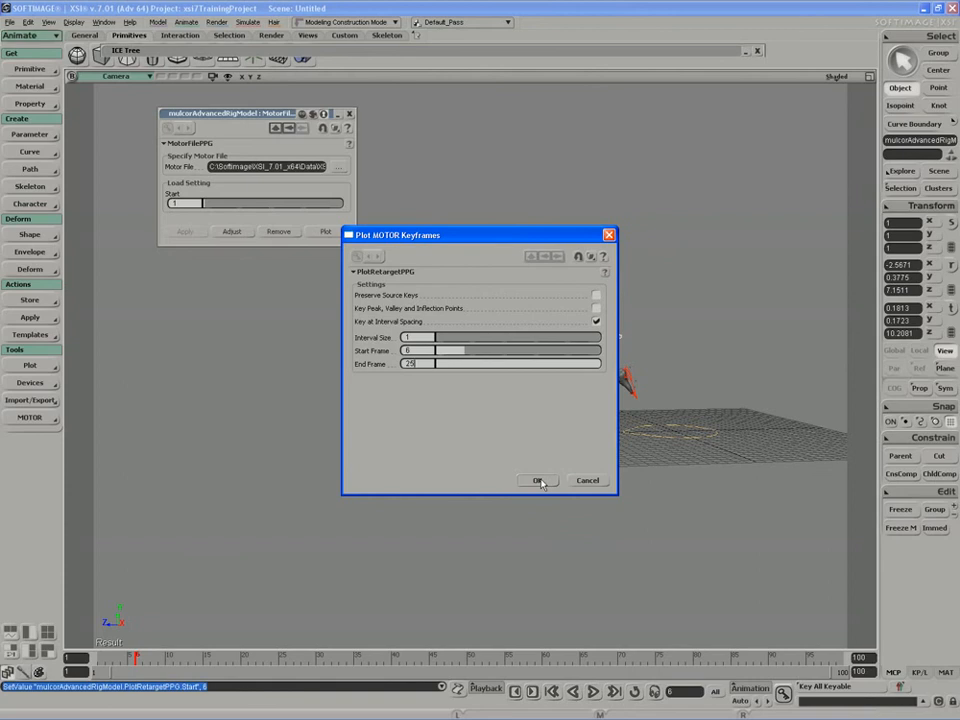
pyautogui.click(427, 337)
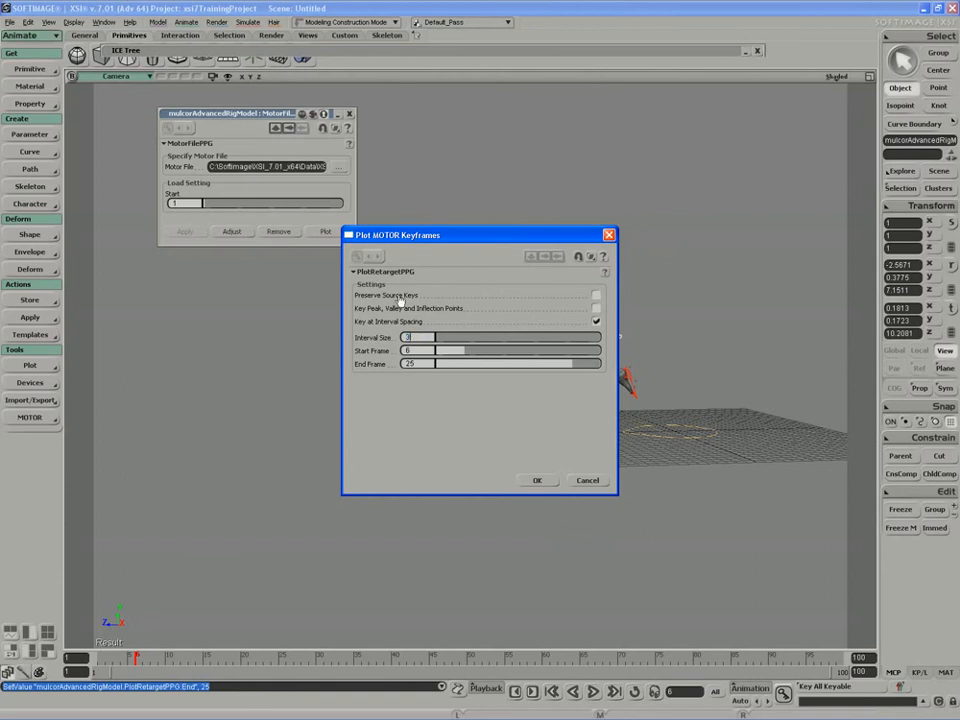
pyautogui.click(596, 295)
pyautogui.click(596, 308)
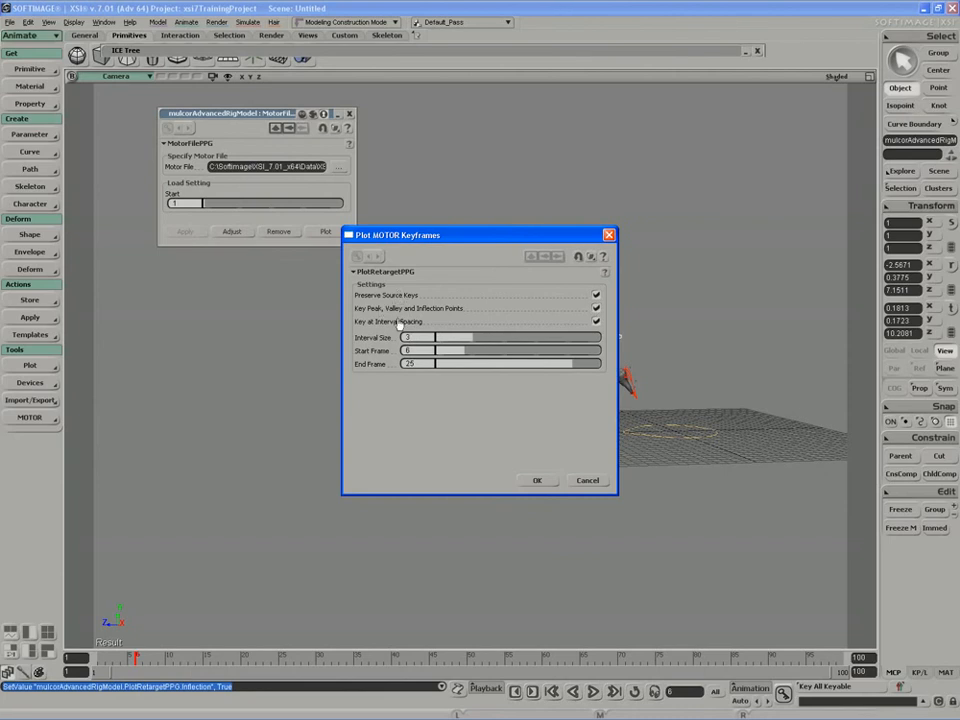
pyautogui.click(538, 481)
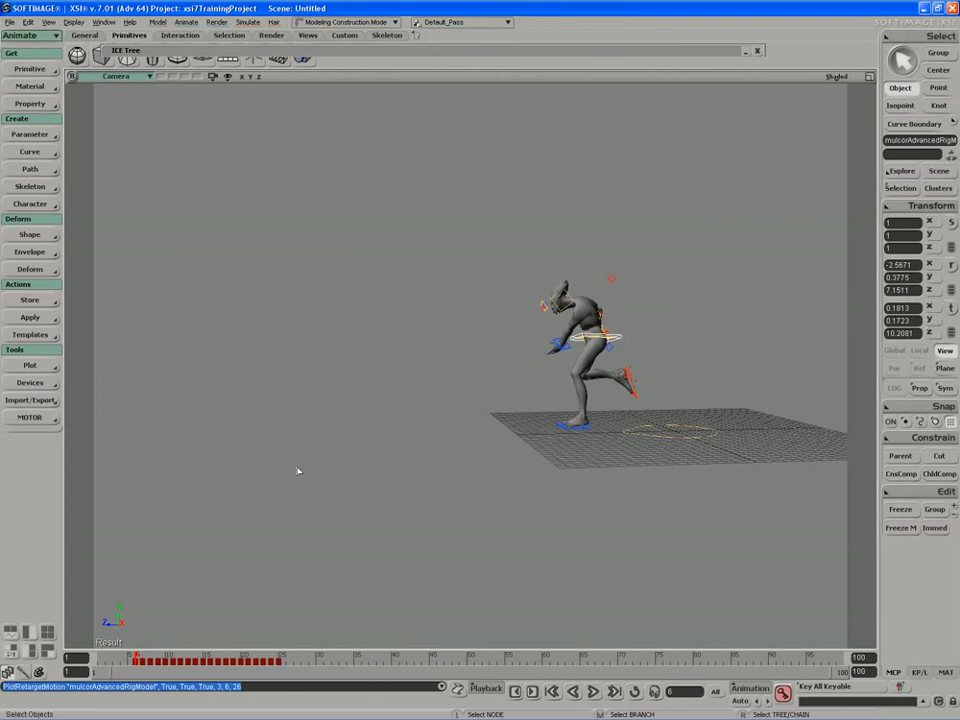
# Select all of the character's rig controls and bones together in the camera view.
pyautogui.moveTo(717, 220); pyautogui.dragTo(455, 498)
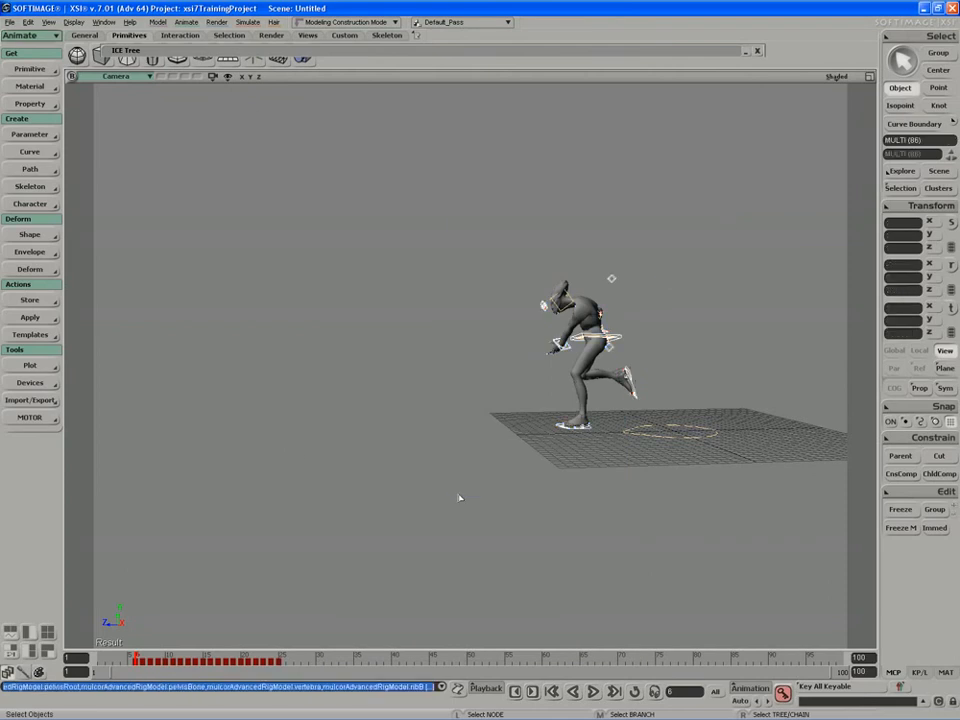
pyautogui.press('s')
pyautogui.moveTo(586, 402); pyautogui.dragTo(557, 394)
pyautogui.moveTo(557, 394); pyautogui.dragTo(534, 397, button='right')
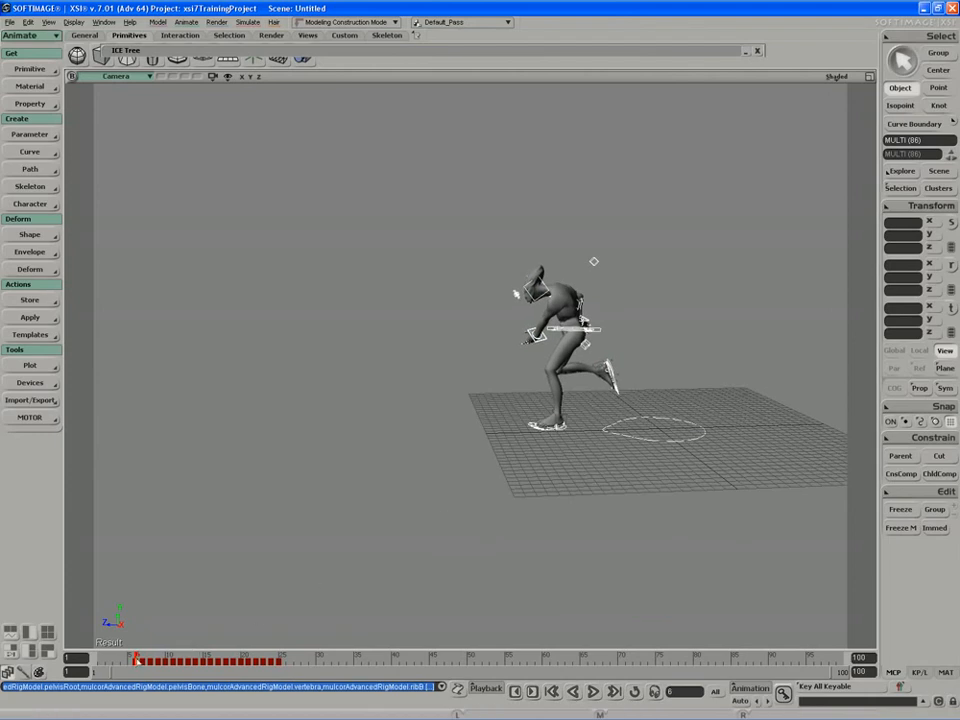
# Shift all the rig's plotted keys earlier on the timeline so the run cycle spans frames 1 to 20, and scrub it.
pyautogui.keyDown('shift'); pyautogui.moveTo(132, 661); pyautogui.dragTo(210, 660); pyautogui.keyUp('shift')
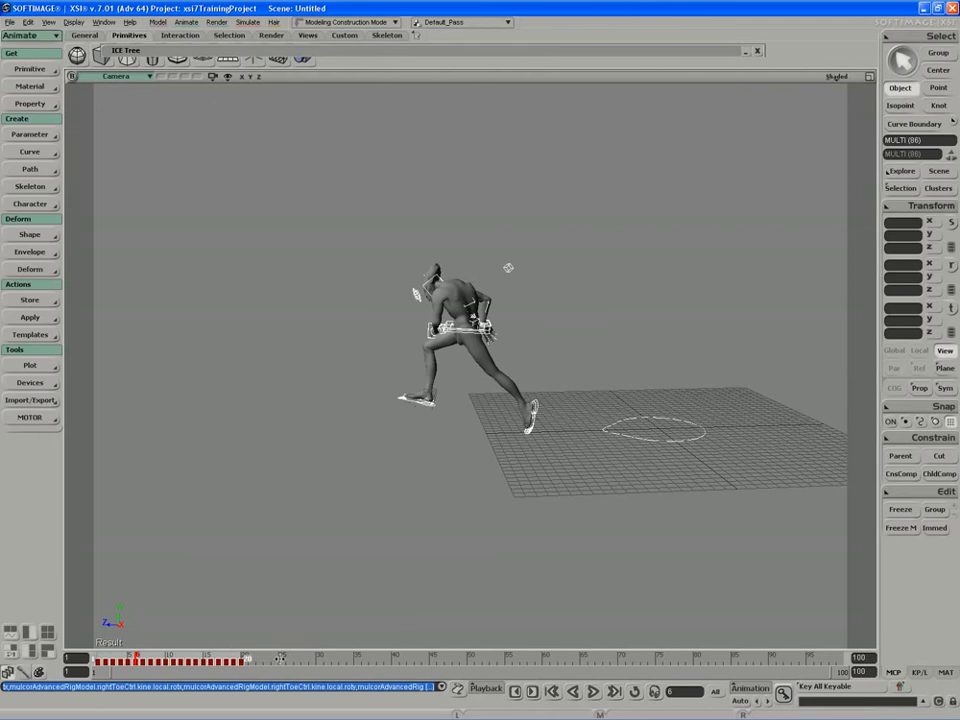
pyautogui.moveTo(280, 659); pyautogui.dragTo(107, 658)
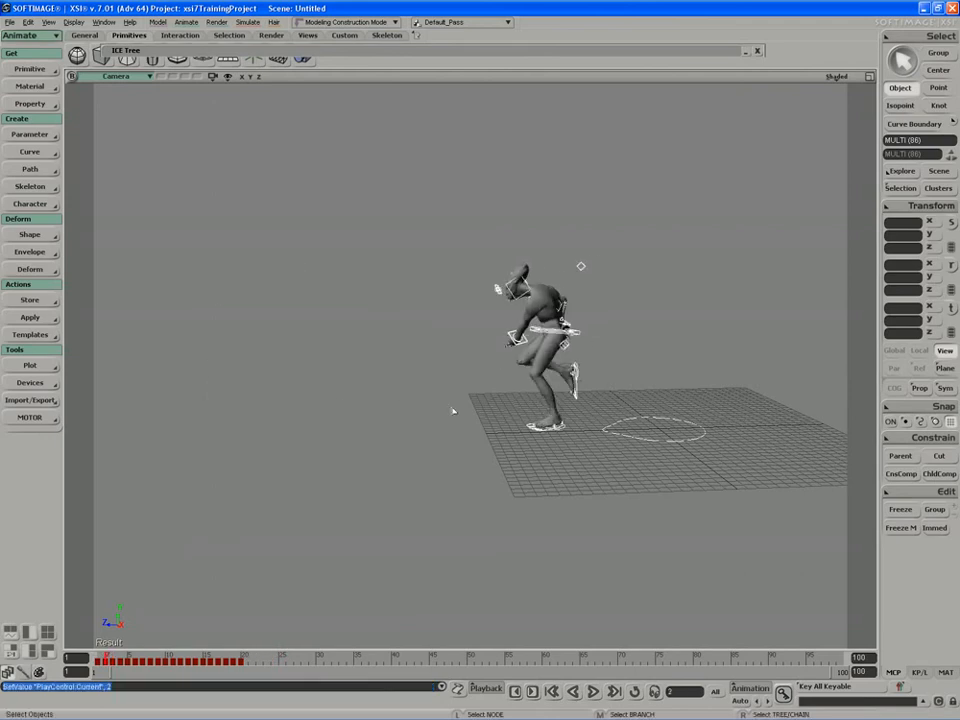
# Try to translate the left arm control slightly at frame 2, and undo the move.
pyautogui.click(518, 338)
pyautogui.press('v')
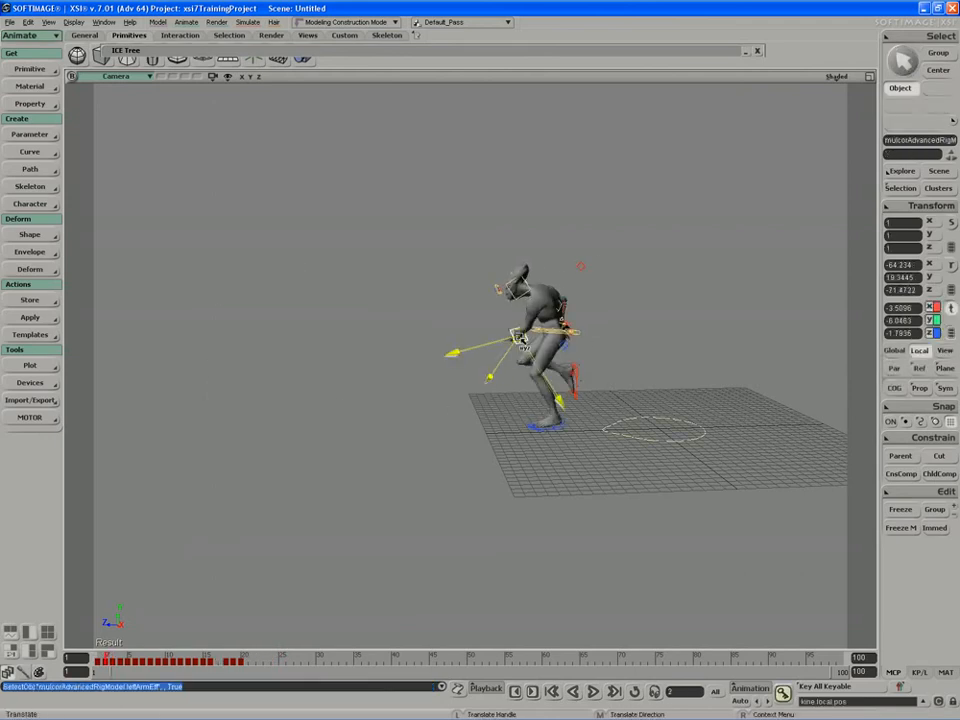
pyautogui.moveTo(520, 339); pyautogui.dragTo(516, 331)
pyautogui.hotkey('ctrl', 'z')
# Scrub the shifted cycle near its start and examine the character's pose in a three-quarter close-up.
pyautogui.moveTo(106, 659)
pyautogui.mouseDown()
pyautogui.moveTo(226, 658)
pyautogui.moveTo(82, 649)
pyautogui.moveTo(92, 645)
pyautogui.mouseUp()
pyautogui.press('s')
pyautogui.moveTo(346, 410); pyautogui.dragTo(417, 407, button='right')
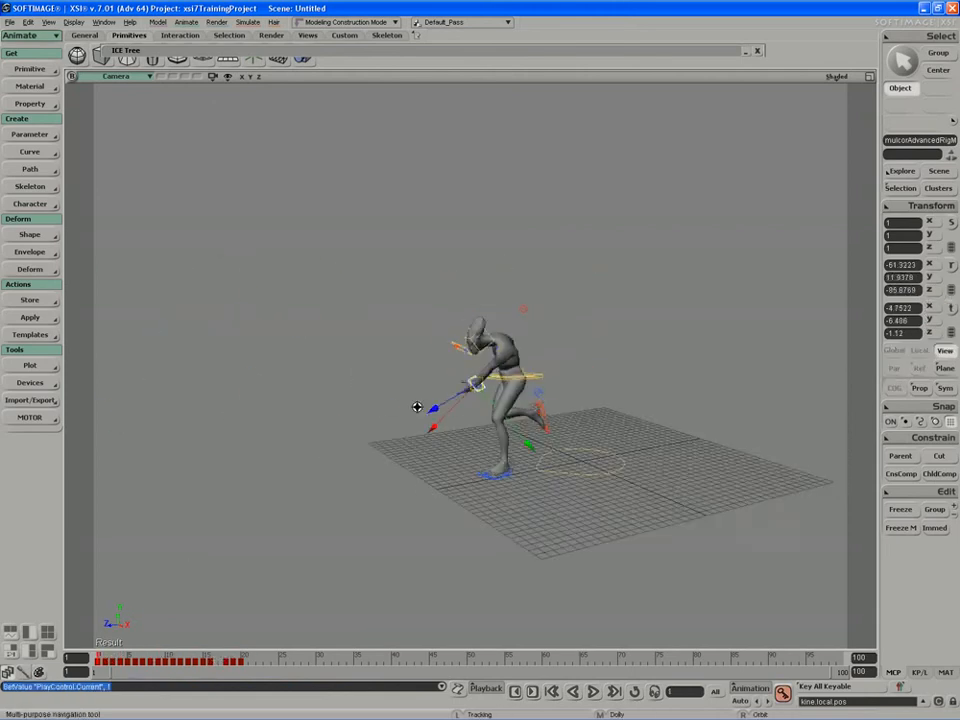
pyautogui.moveTo(417, 407); pyautogui.dragTo(296, 446, button='middle')
pyautogui.moveTo(296, 446); pyautogui.dragTo(235, 446)
pyautogui.moveTo(235, 446); pyautogui.dragTo(332, 441, button='right')
pyautogui.moveTo(332, 441); pyautogui.dragTo(270, 448, button='middle')
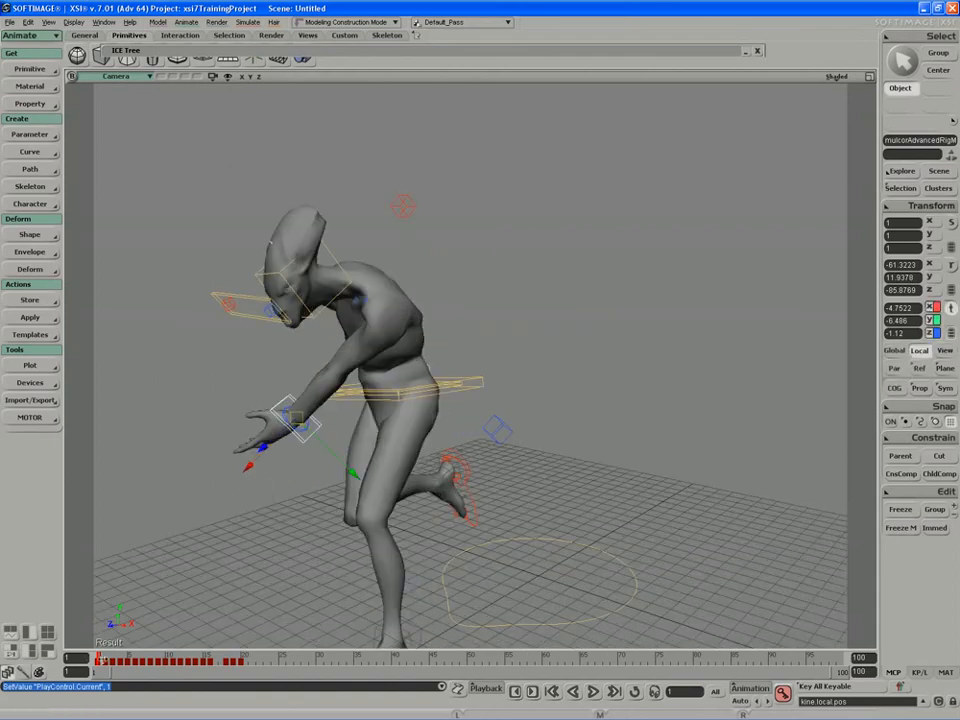
pyautogui.moveTo(101, 658)
pyautogui.mouseDown()
pyautogui.moveTo(136, 658)
pyautogui.moveTo(96, 656)
pyautogui.mouseUp()
# Examine the run cycle from the front while scrubbing through its frames.
pyautogui.press('s')
pyautogui.moveTo(154, 548); pyautogui.dragTo(262, 516, button='right')
pyautogui.moveTo(262, 516); pyautogui.dragTo(345, 488, button='middle')
pyautogui.moveTo(122, 658); pyautogui.dragTo(97, 658)
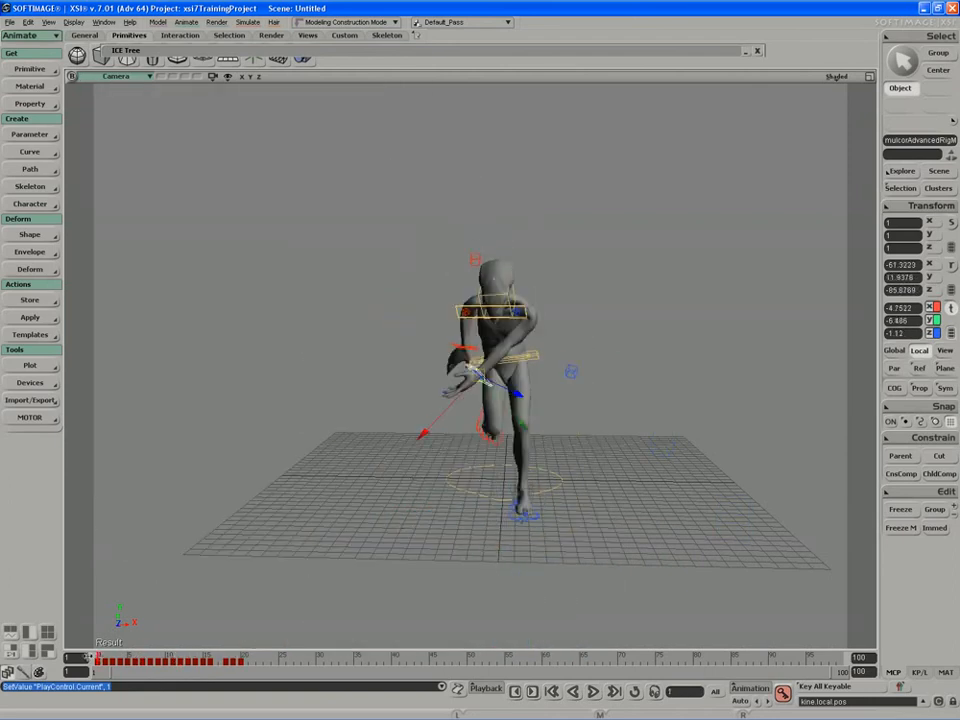
pyautogui.press('s')
pyautogui.moveTo(208, 604)
pyautogui.mouseDown(button='middle')
pyautogui.moveTo(78, 662)
pyautogui.moveTo(185, 627)
pyautogui.mouseUp(button='middle')
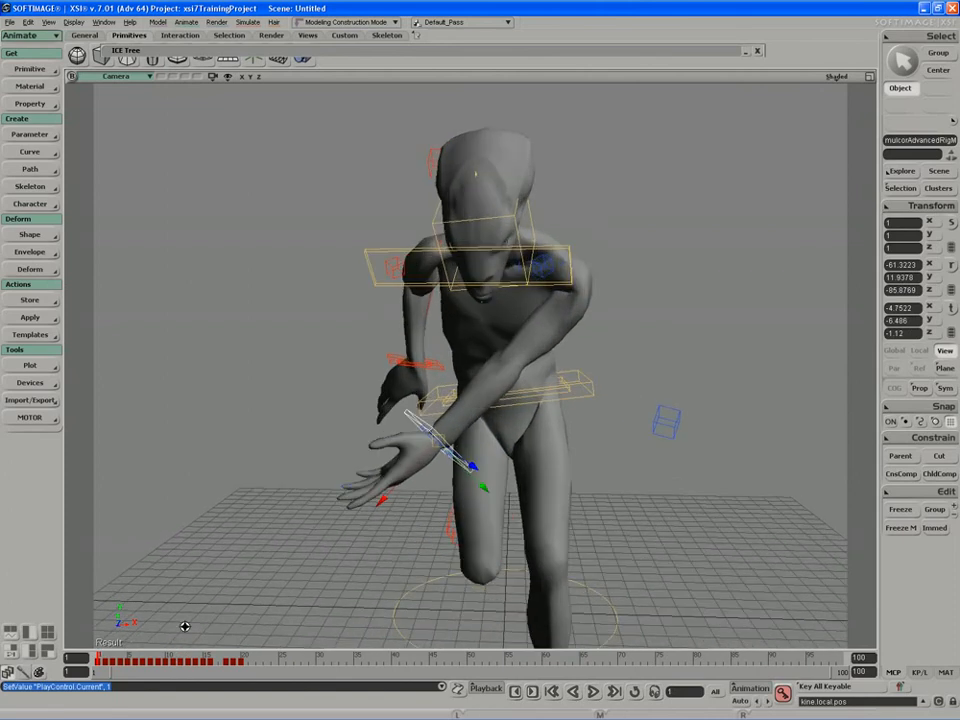
pyautogui.press('v')
pyautogui.moveTo(101, 657)
pyautogui.mouseDown()
pyautogui.moveTo(253, 651)
pyautogui.moveTo(97, 655)
pyautogui.mouseUp()
# Check the run cycle in a side view and return the playhead to frame 1.
pyautogui.press('s')
pyautogui.moveTo(236, 540); pyautogui.dragTo(430, 490, button='right')
pyautogui.moveTo(430, 490); pyautogui.dragTo(421, 446, button='middle')
pyautogui.moveTo(421, 446); pyautogui.dragTo(452, 450, button='right')
pyautogui.moveTo(98, 657)
pyautogui.mouseDown()
pyautogui.moveTo(135, 657)
pyautogui.moveTo(97, 657)
pyautogui.mouseUp()
pyautogui.press('space')
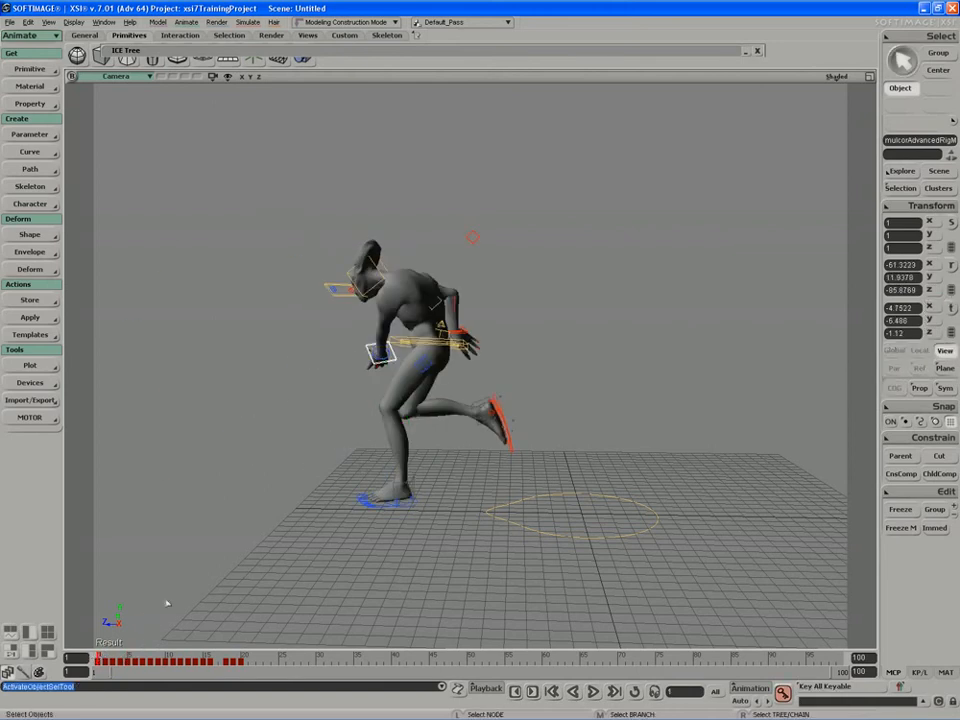
pyautogui.press('s')
pyautogui.moveTo(317, 516); pyautogui.dragTo(315, 536)
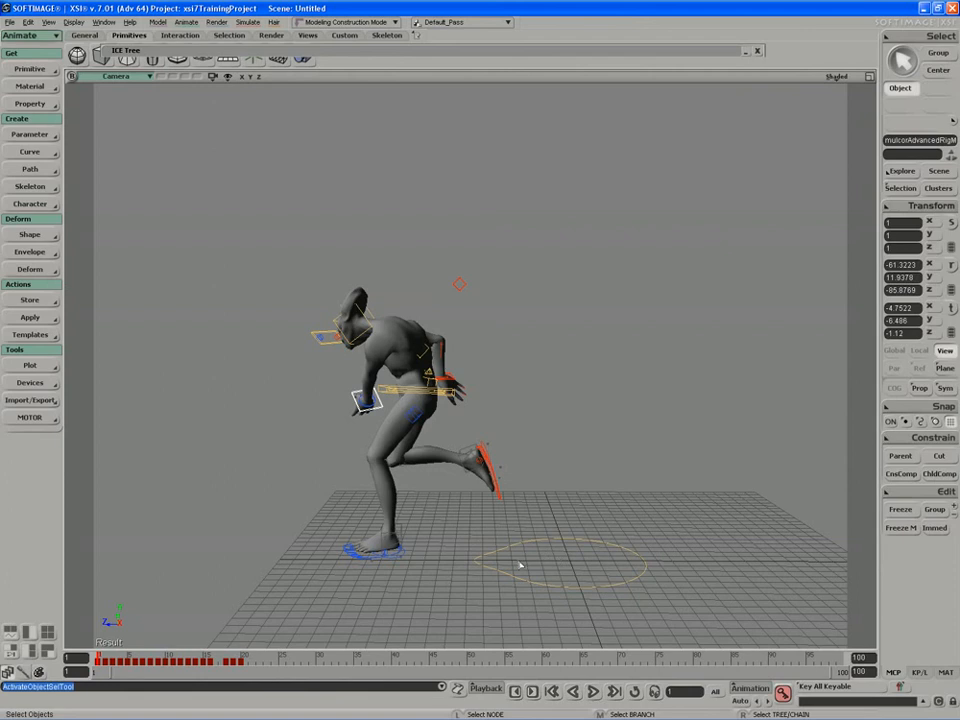
pyautogui.press('s')
pyautogui.moveTo(466, 512); pyautogui.dragTo(471, 517)
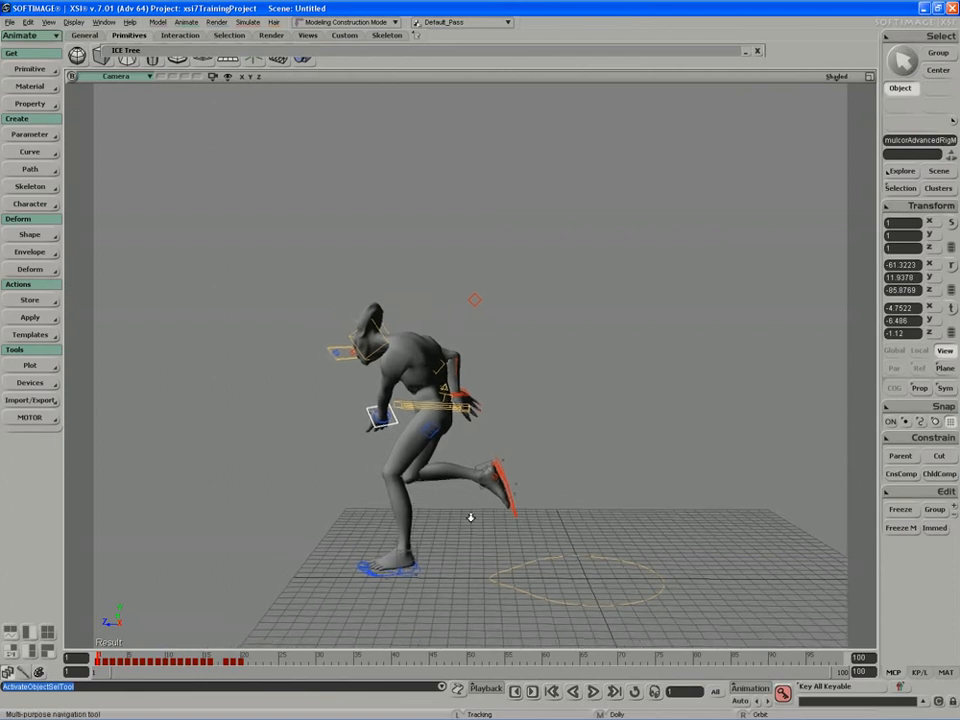
pyautogui.moveTo(471, 517); pyautogui.dragTo(448, 521, button='middle')
pyautogui.moveTo(448, 521); pyautogui.dragTo(450, 514)
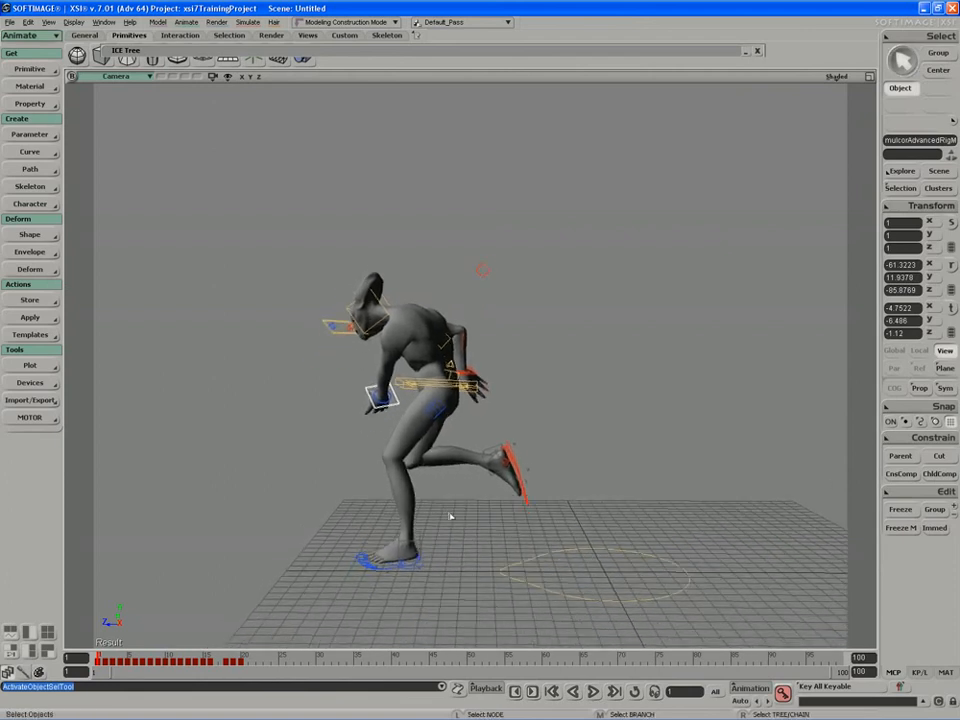
pyautogui.press('s')
pyautogui.moveTo(450, 514); pyautogui.dragTo(449, 510, button='right')
pyautogui.press('s')
pyautogui.moveTo(449, 510); pyautogui.dragTo(450, 511)
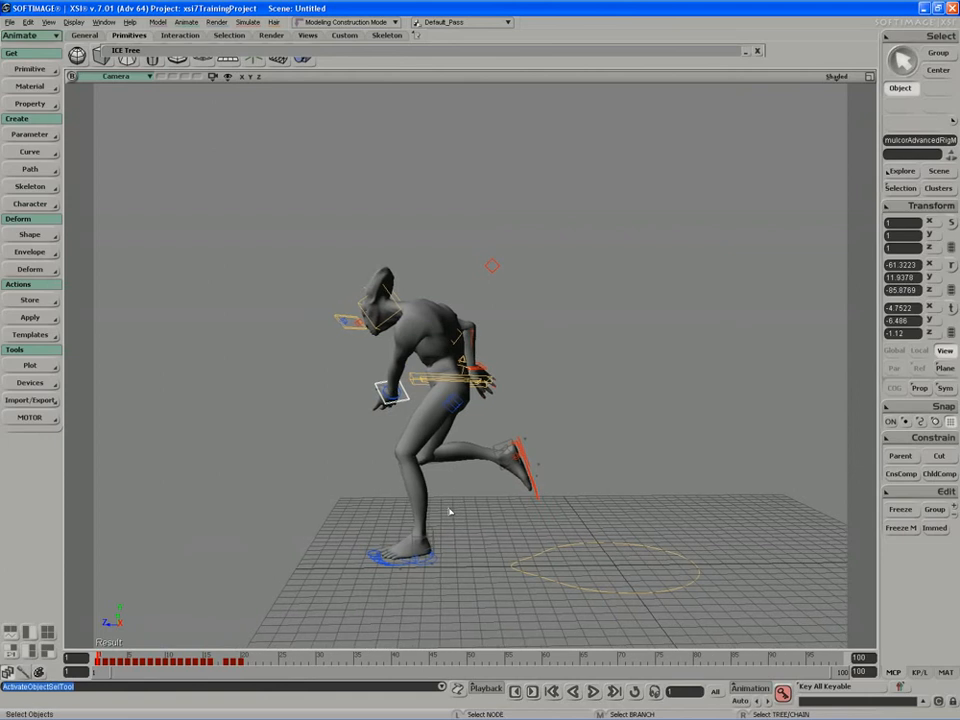
pyautogui.press('s')
pyautogui.moveTo(448, 508); pyautogui.dragTo(446, 512, button='right')
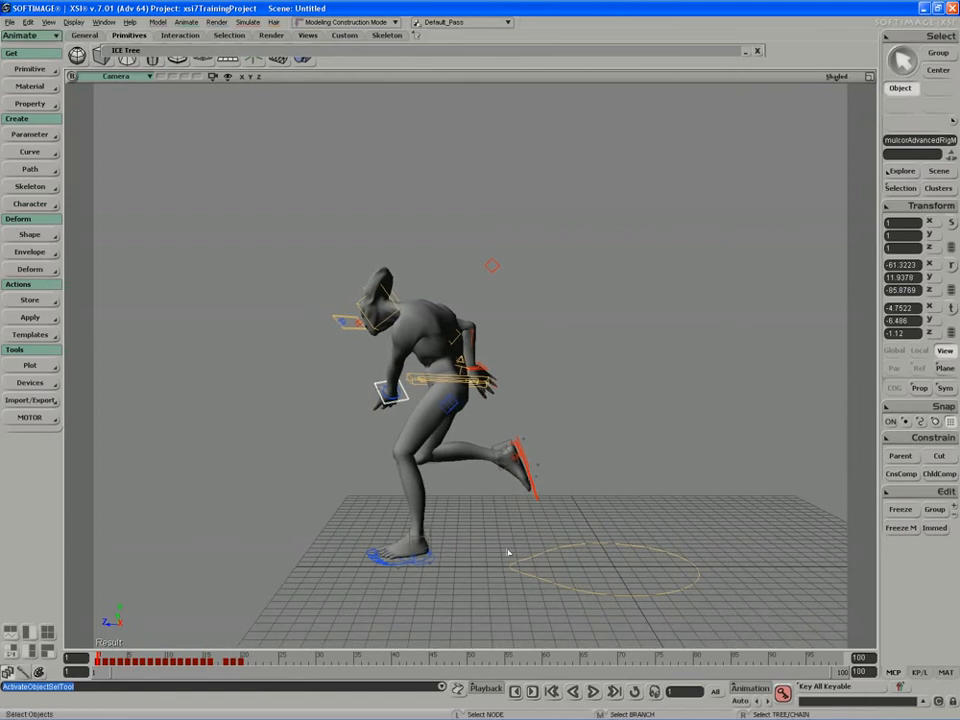
# View the character model's tracks in the Animation Mixer, and close the mixer.
pyautogui.click(507, 582)
pyautogui.hotkey('alt', '0')
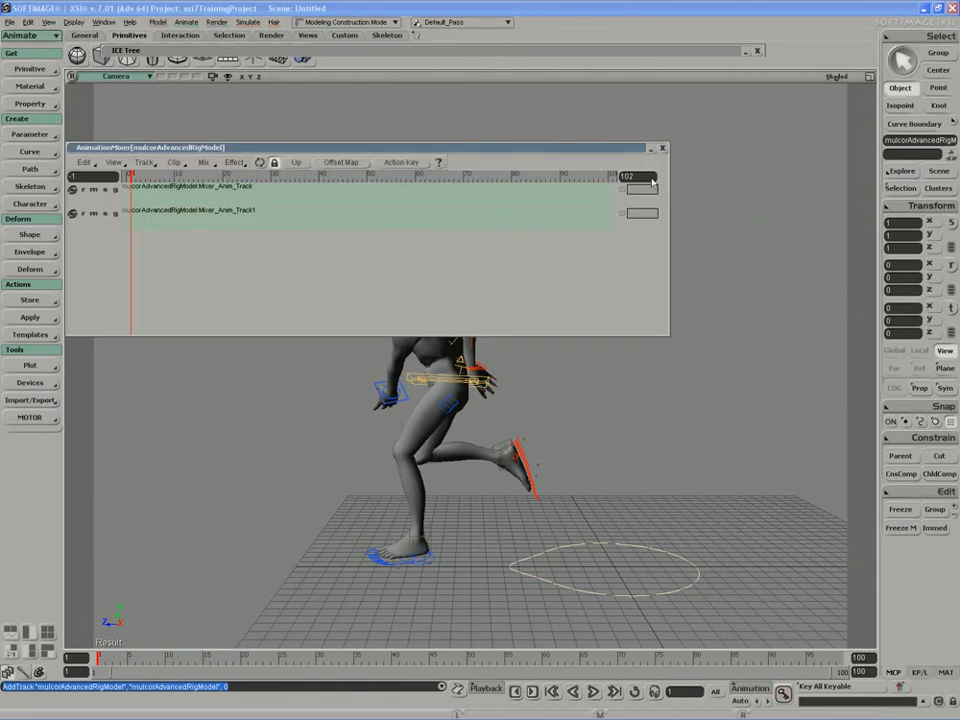
pyautogui.click(662, 148)
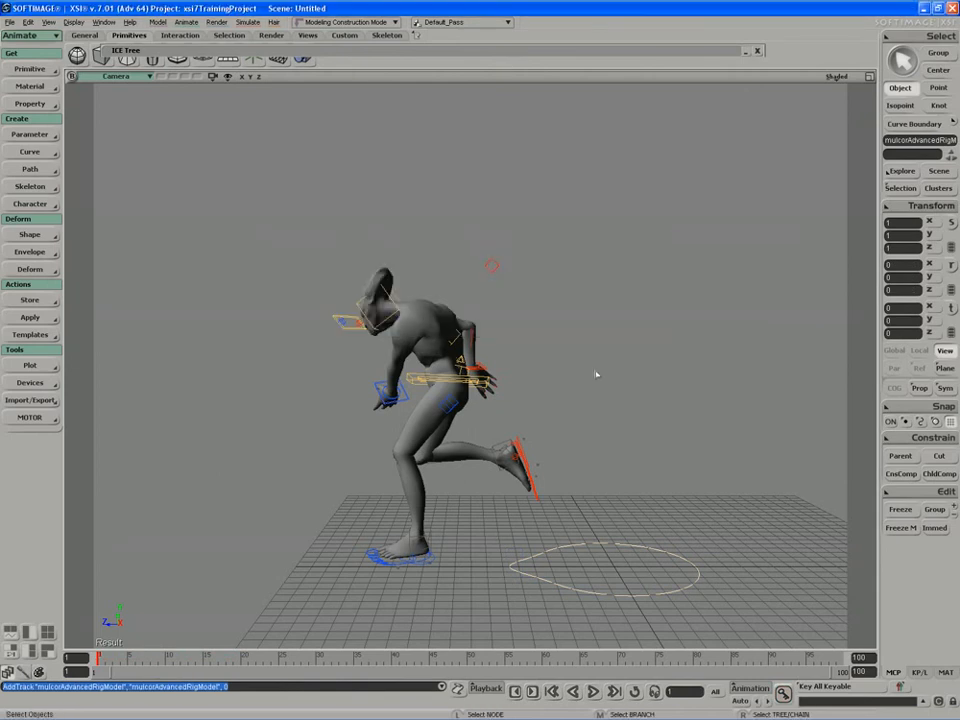
# Inspect the rotation function curves of the control at the base of the hip spine, and close the curve editor.
pyautogui.click(463, 389)
pyautogui.press('0')
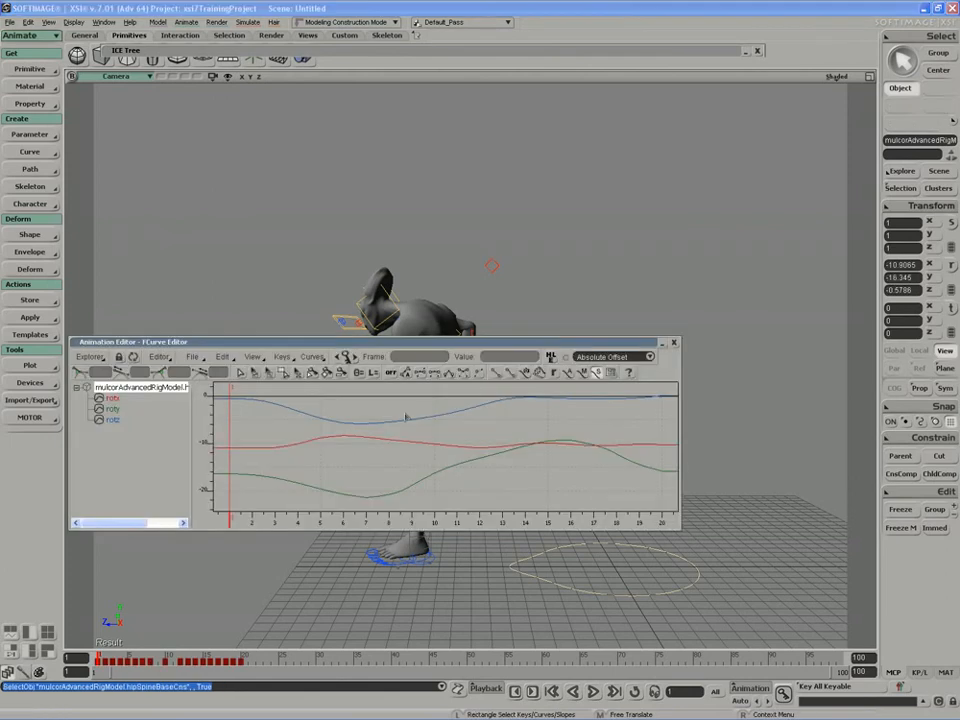
pyautogui.click(675, 344)
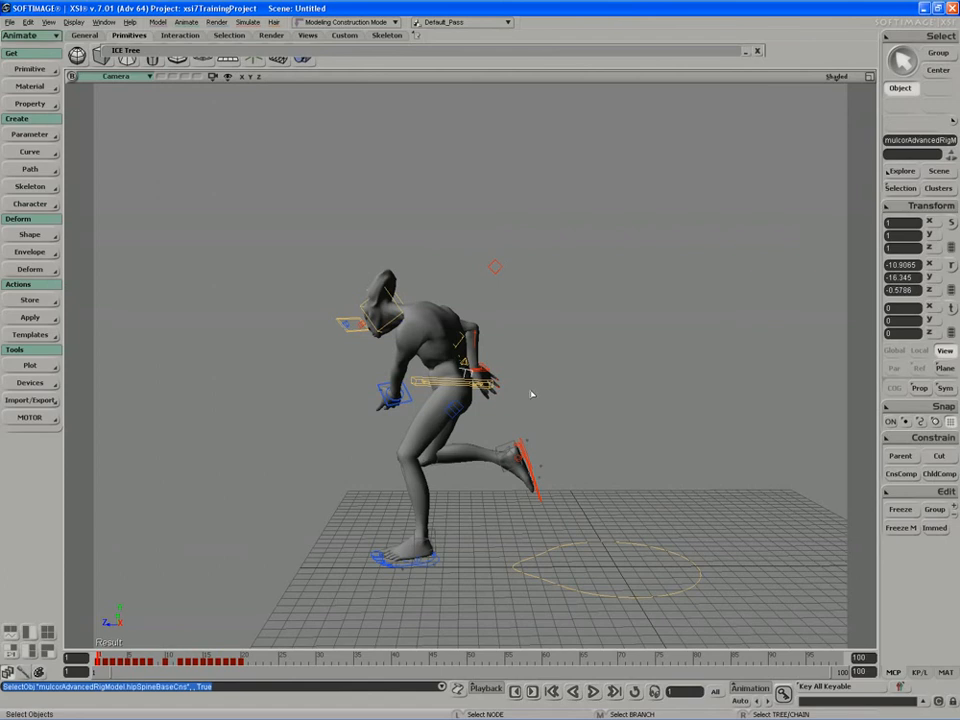